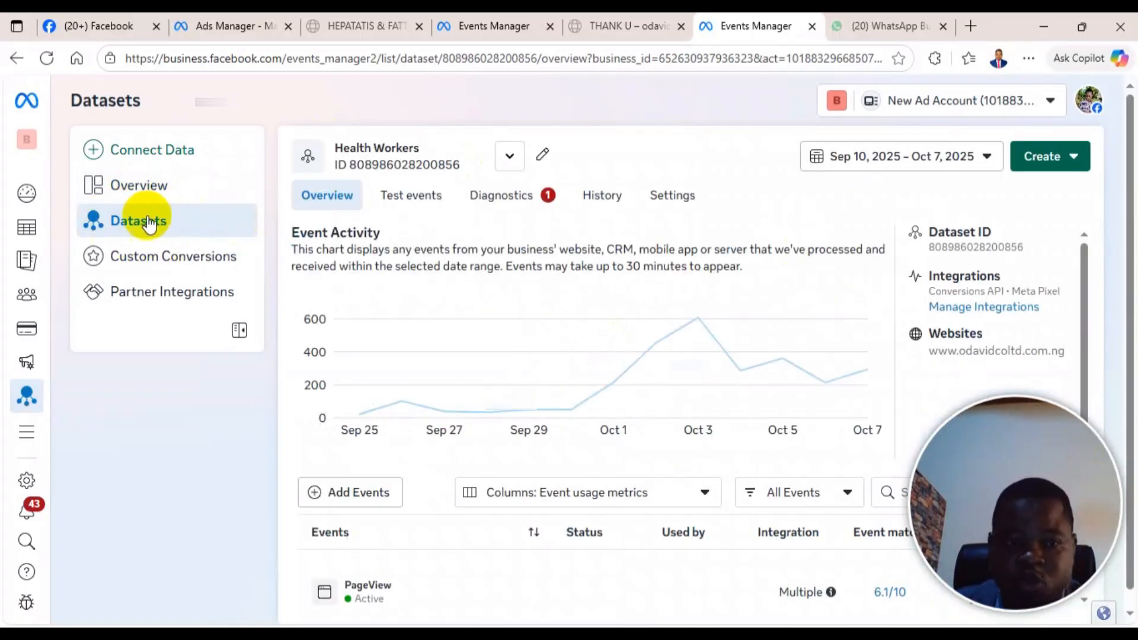
- Open the settings of the Health Workers dataset and go to the Event setup section
scroll(427, 190, down, 1)
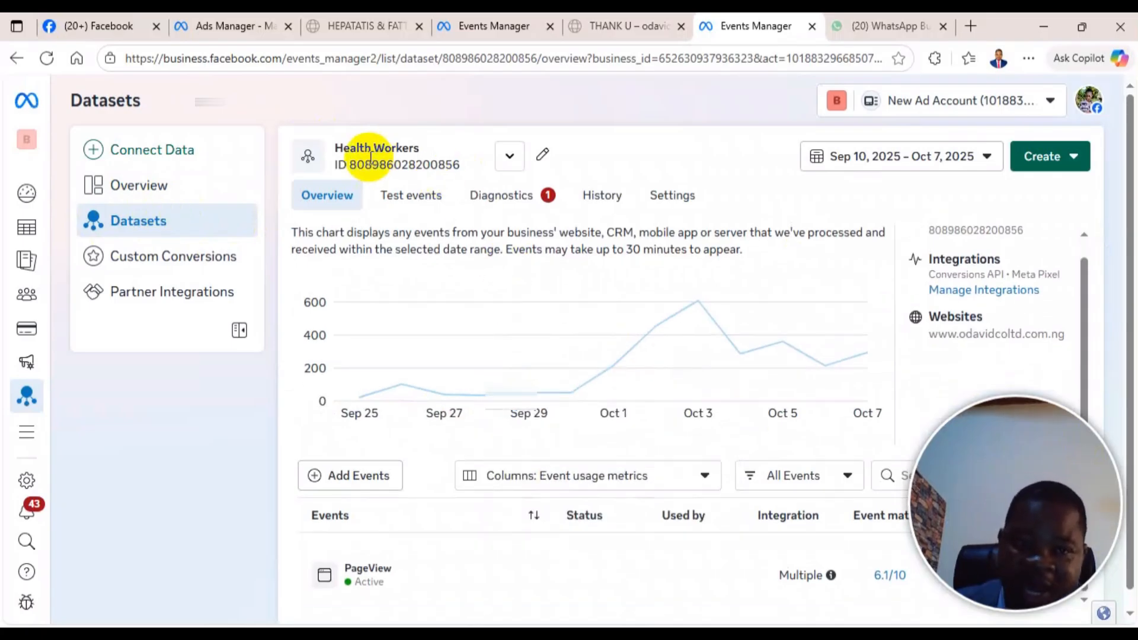
mouse_move(605, 327)
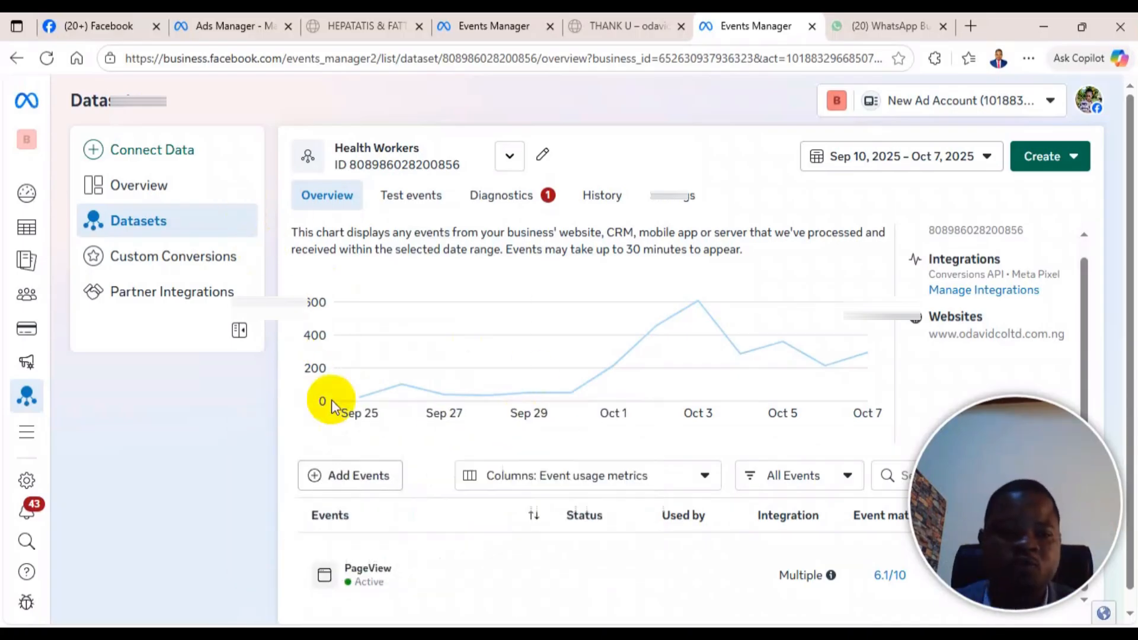
scroll(330, 398, down, 1)
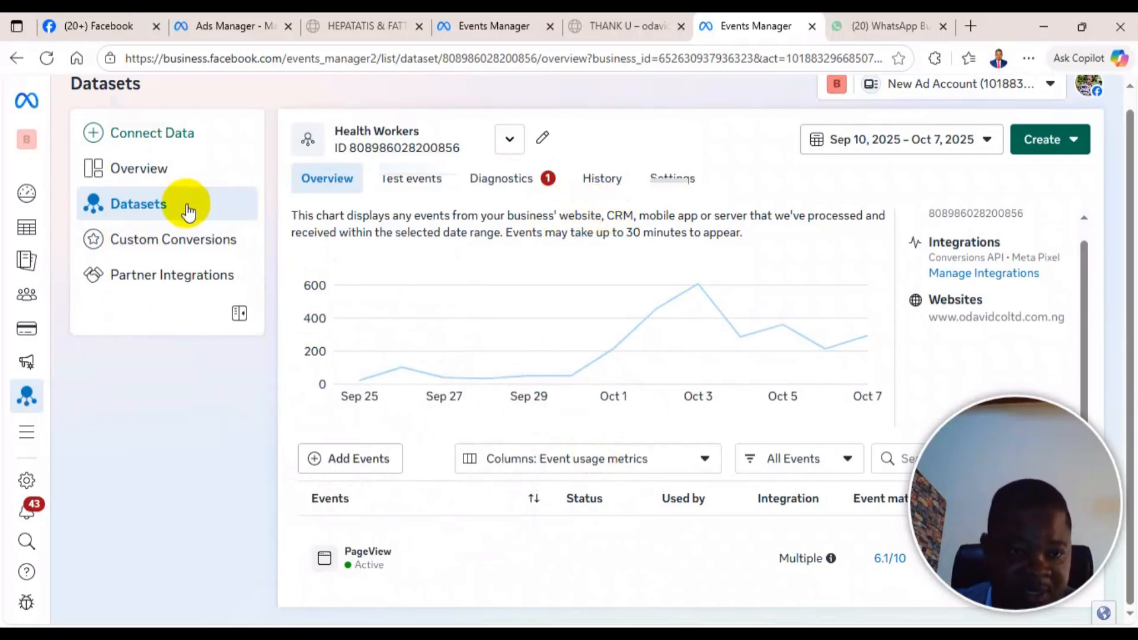
click(675, 178)
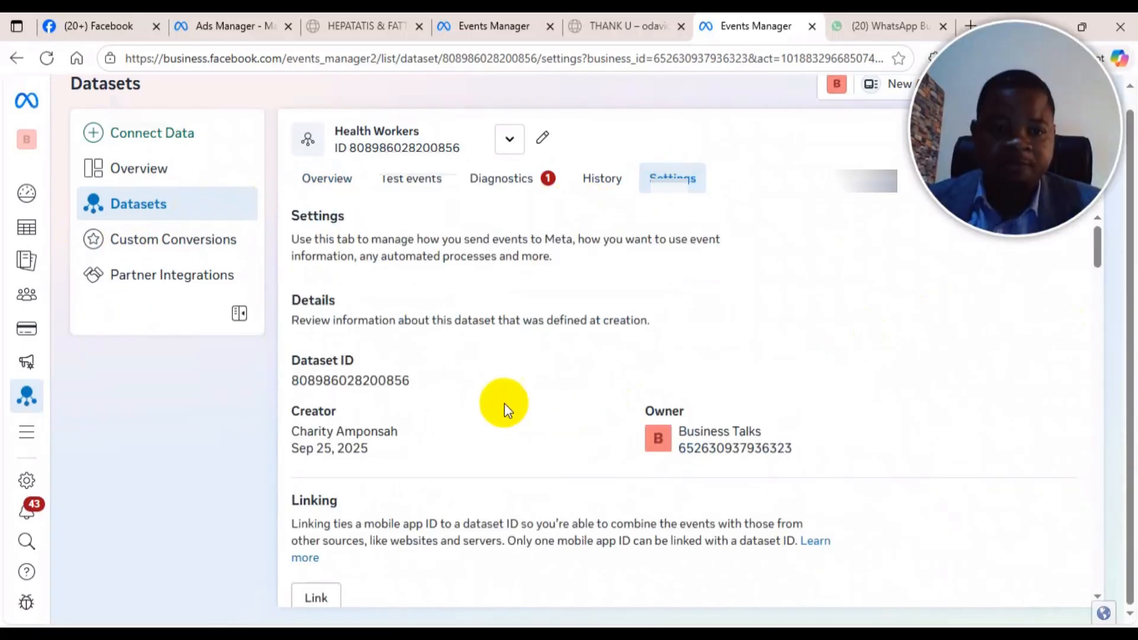
scroll(468, 350, down, 3)
scroll(469, 350, down, 8)
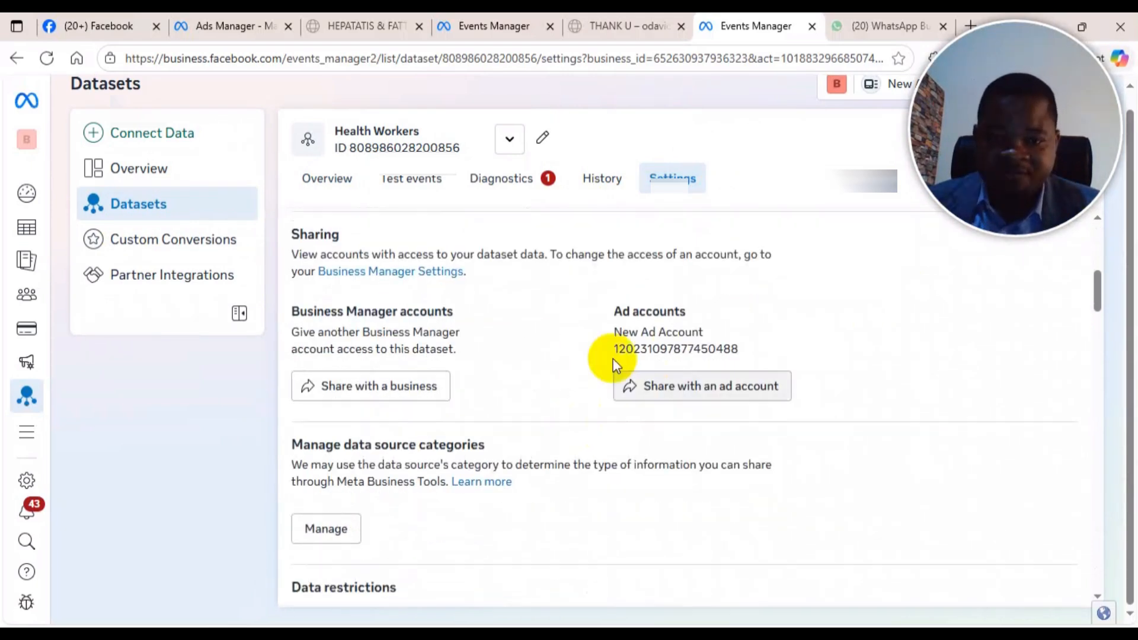
scroll(427, 404, down, 5)
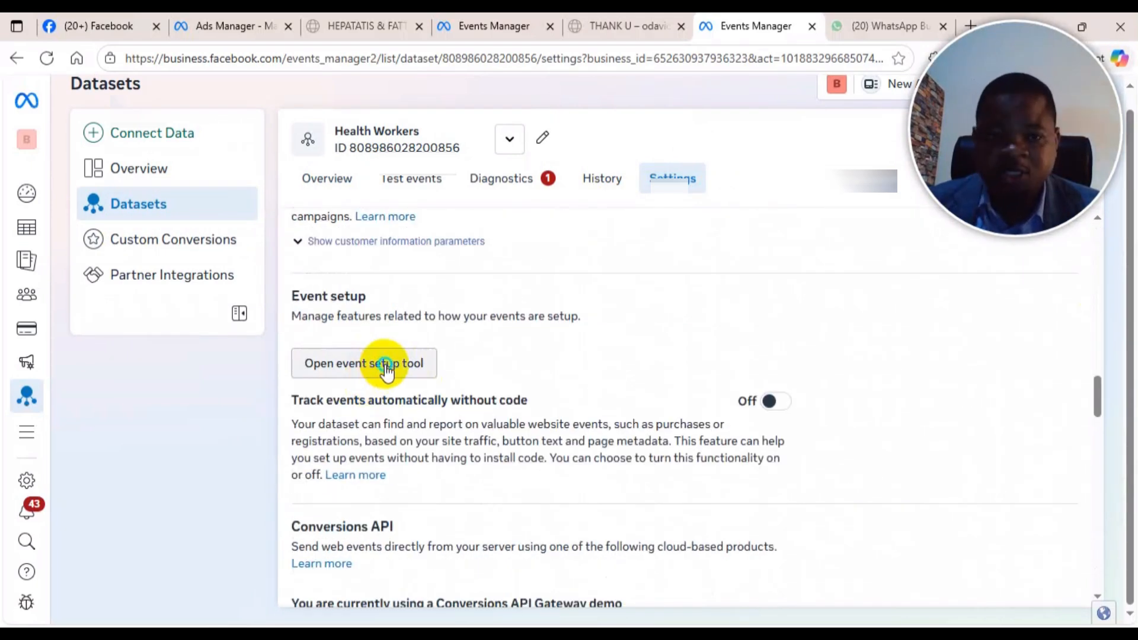
right_click(379, 366)
click(211, 408)
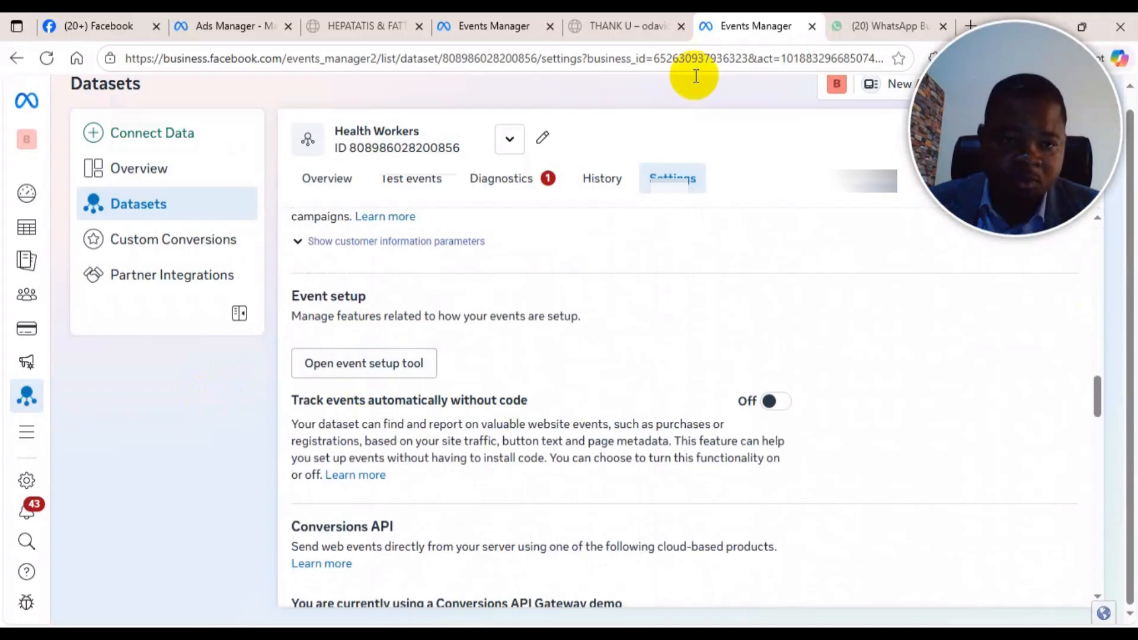
- Duplicate the Events Manager settings page in a new browser tab and open the event setup tool there
right_click(742, 30)
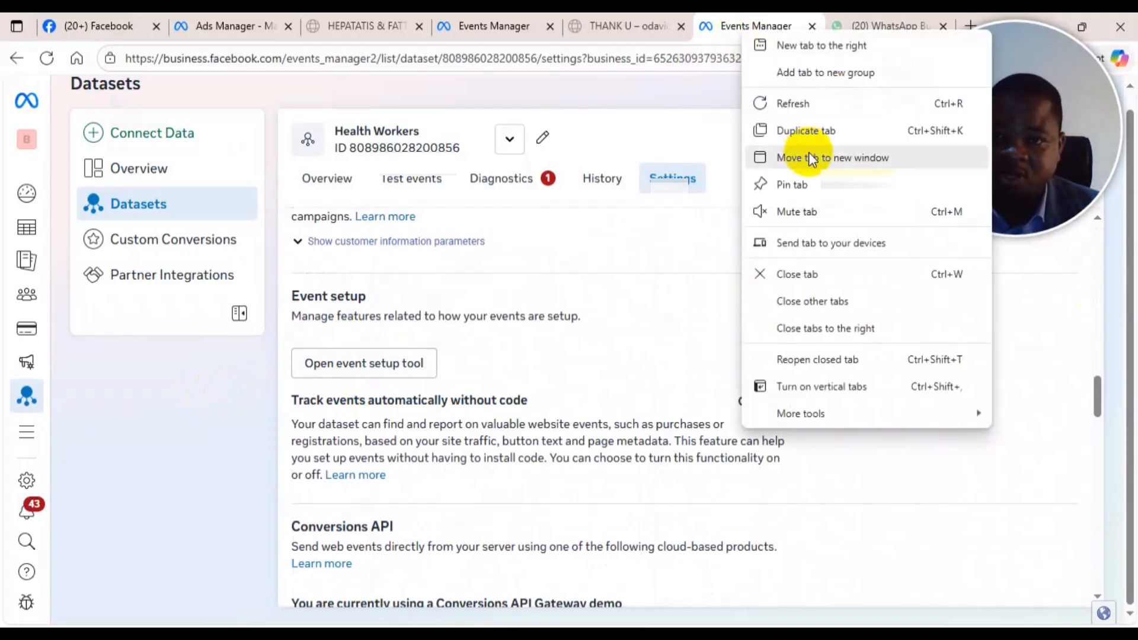
click(808, 129)
click(670, 26)
click(778, 24)
drag(699, 16, 705, 16)
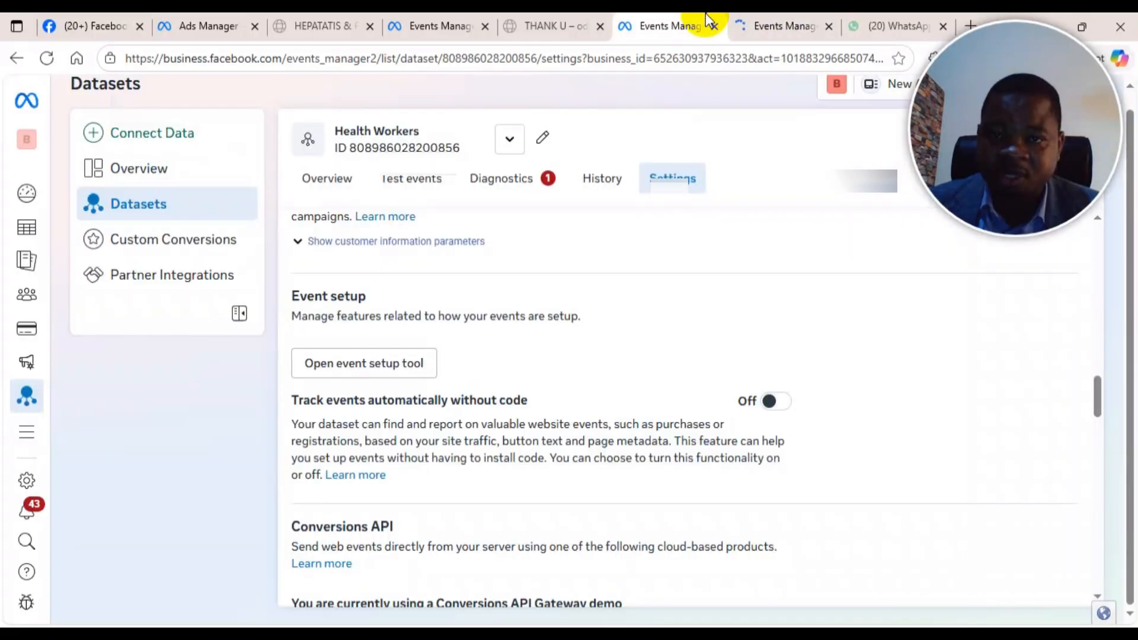
drag(705, 17, 772, 17)
click(383, 371)
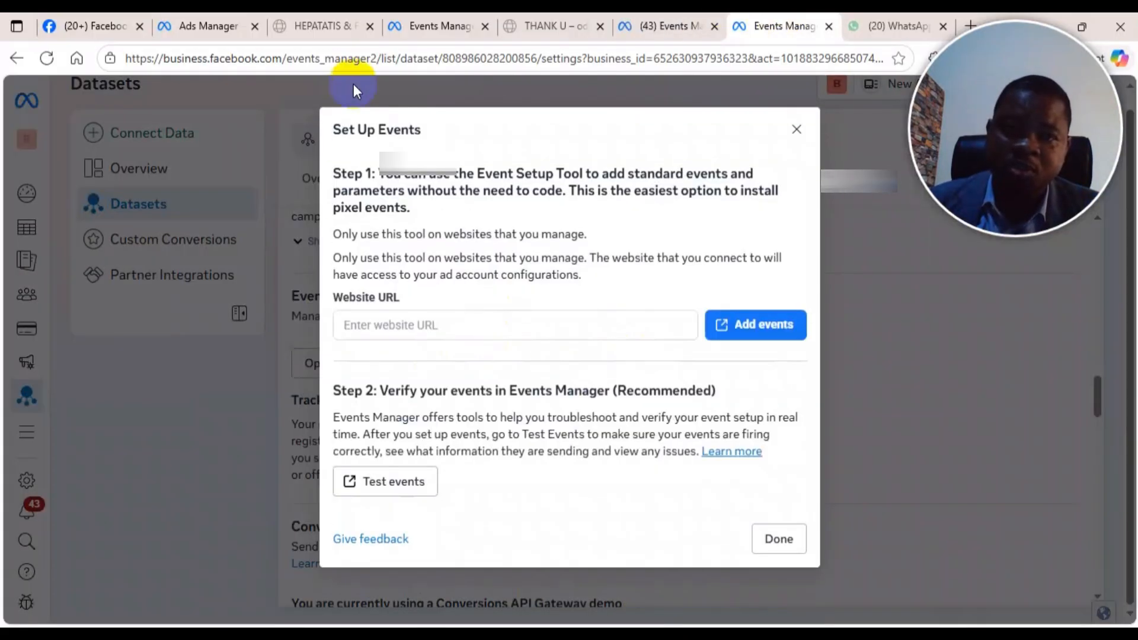
- Copy the web address of the hepatitis and fatty liver landing page
click(299, 23)
right_click(313, 51)
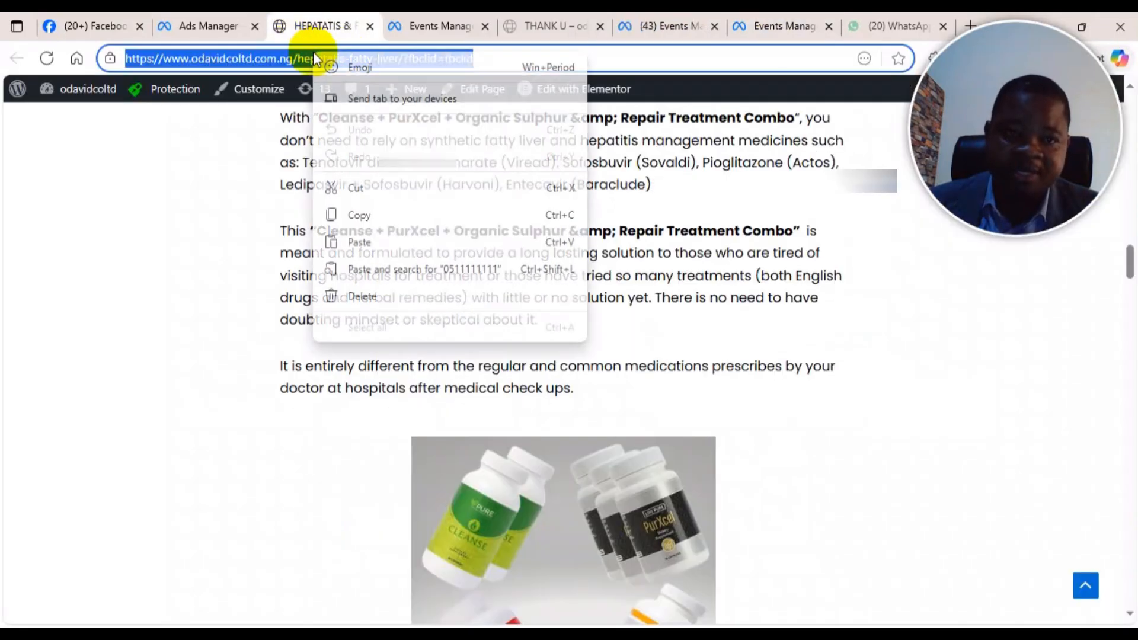
click(394, 215)
click(649, 23)
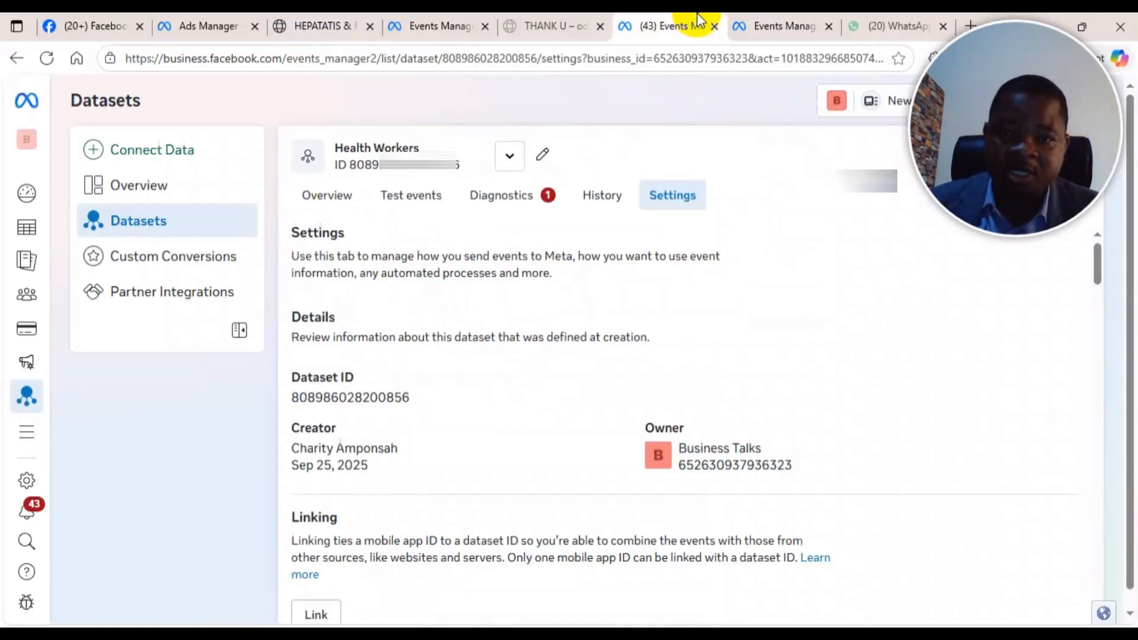
click(574, 22)
click(418, 26)
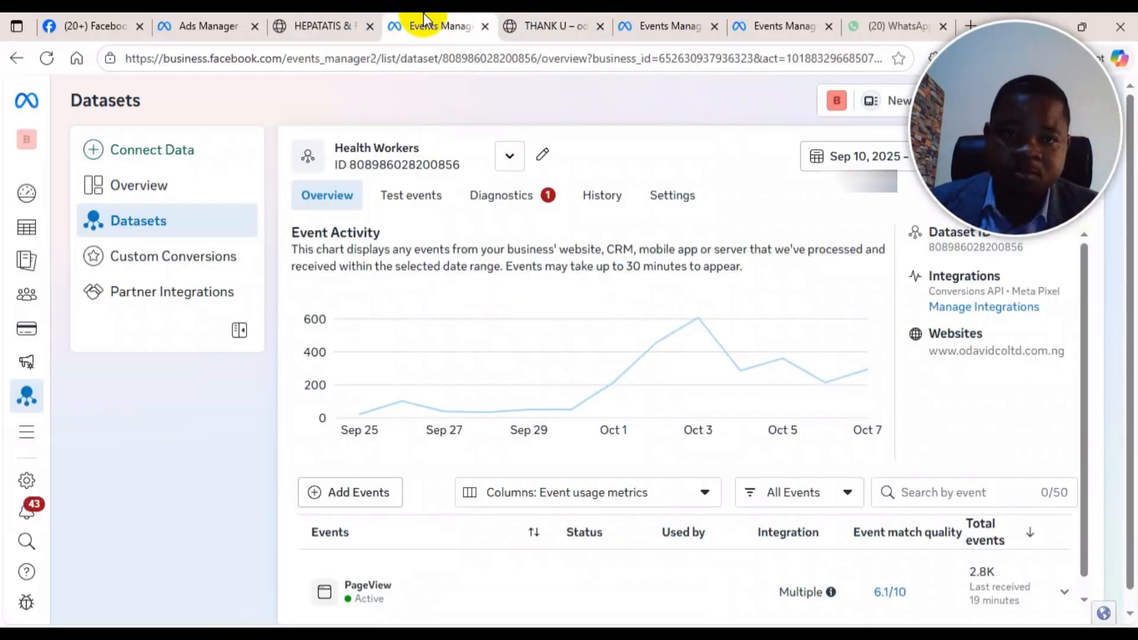
click(770, 25)
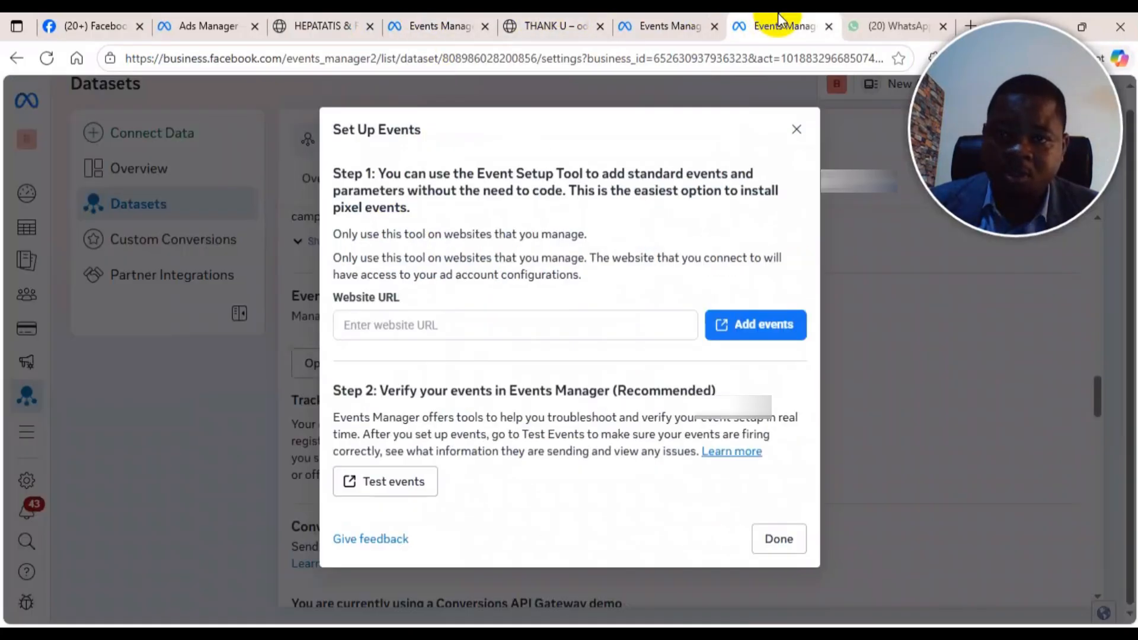
click(377, 323)
right_click(378, 323)
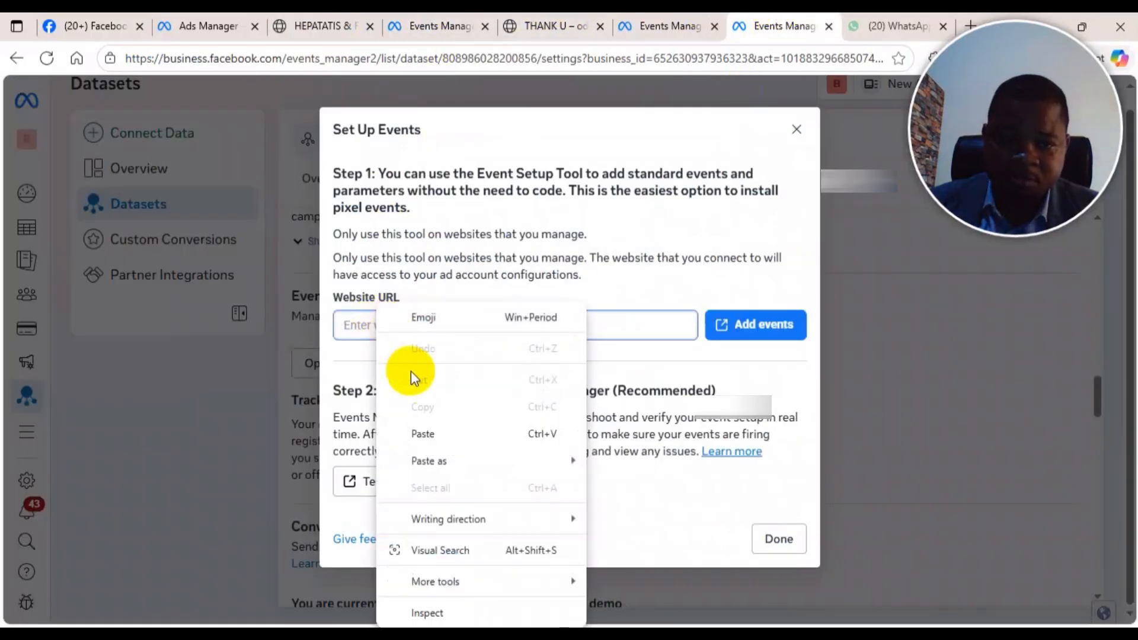
click(437, 435)
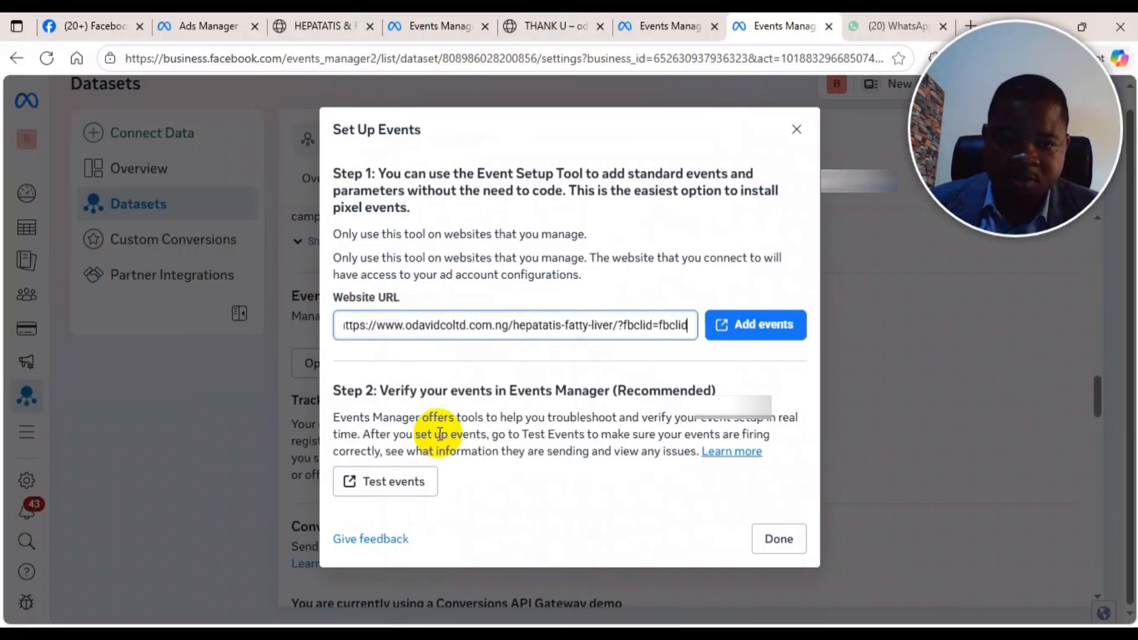
click(766, 329)
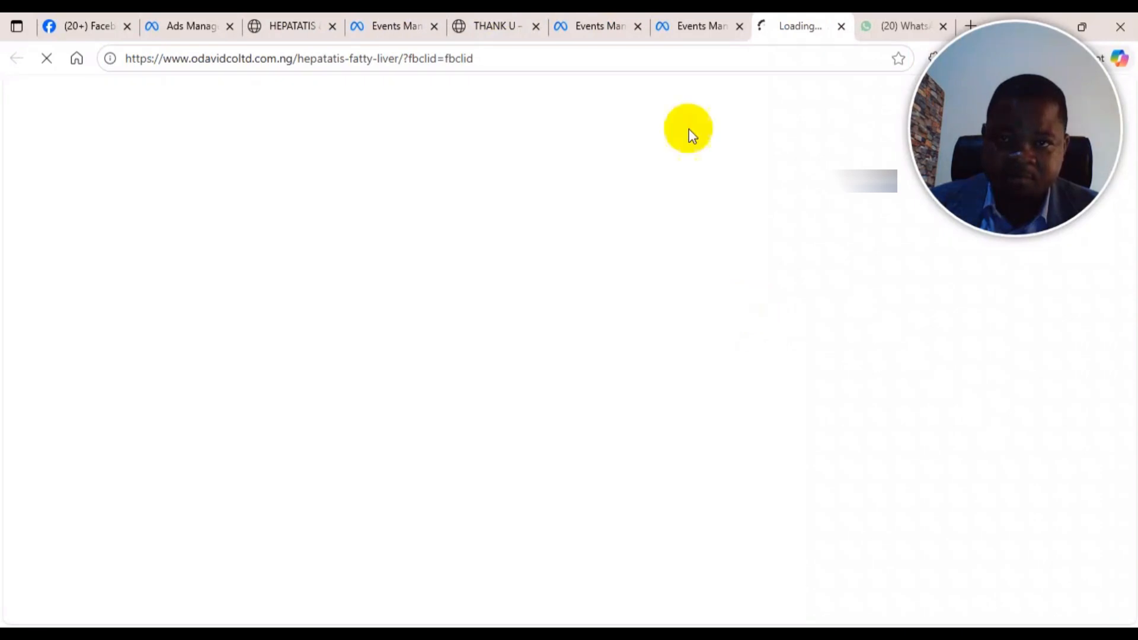
- Look through the landing page's sales content down to the order call-to-action and the treatment pack prices
scroll(732, 258, down, 7)
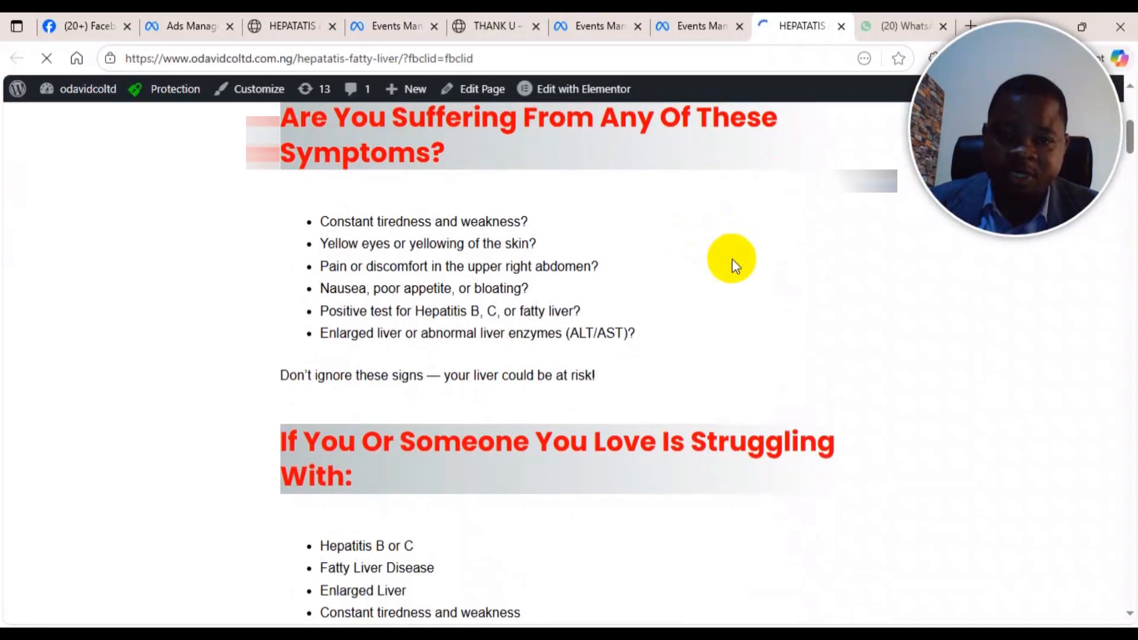
scroll(732, 259, down, 11)
scroll(607, 219, up, 9)
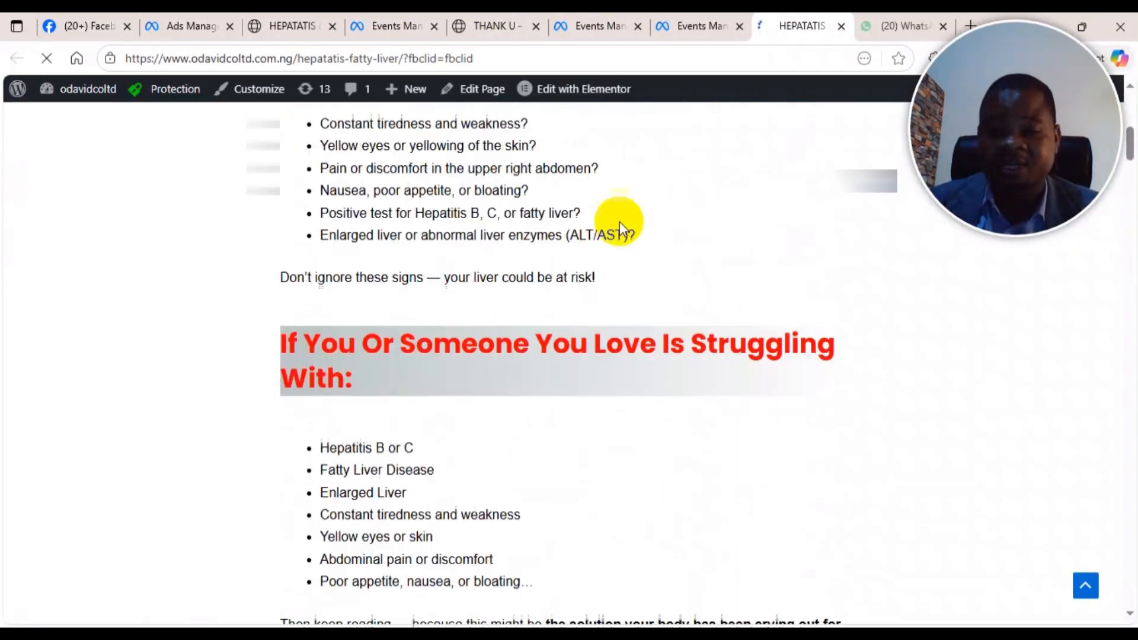
scroll(622, 213, down, 14)
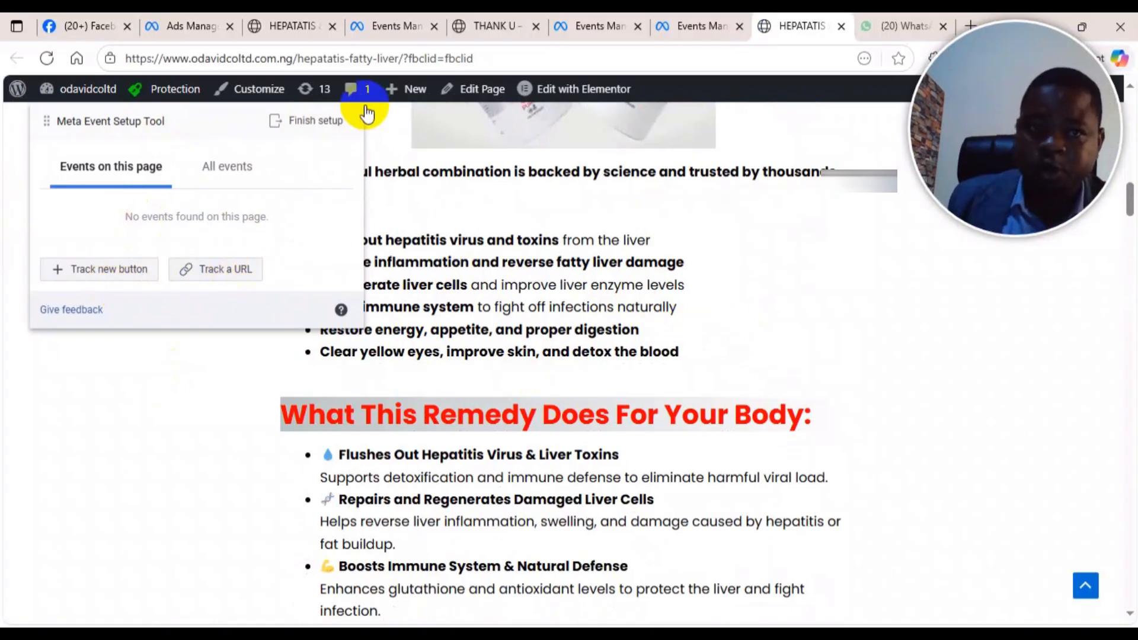
scroll(922, 517, down, 10)
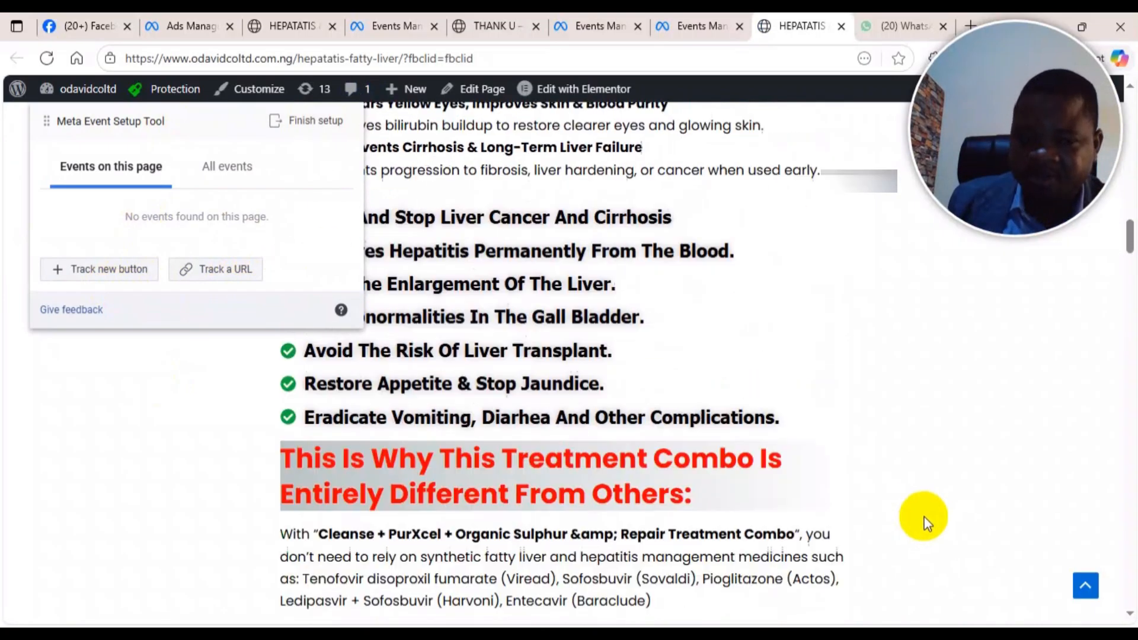
scroll(706, 470, down, 20)
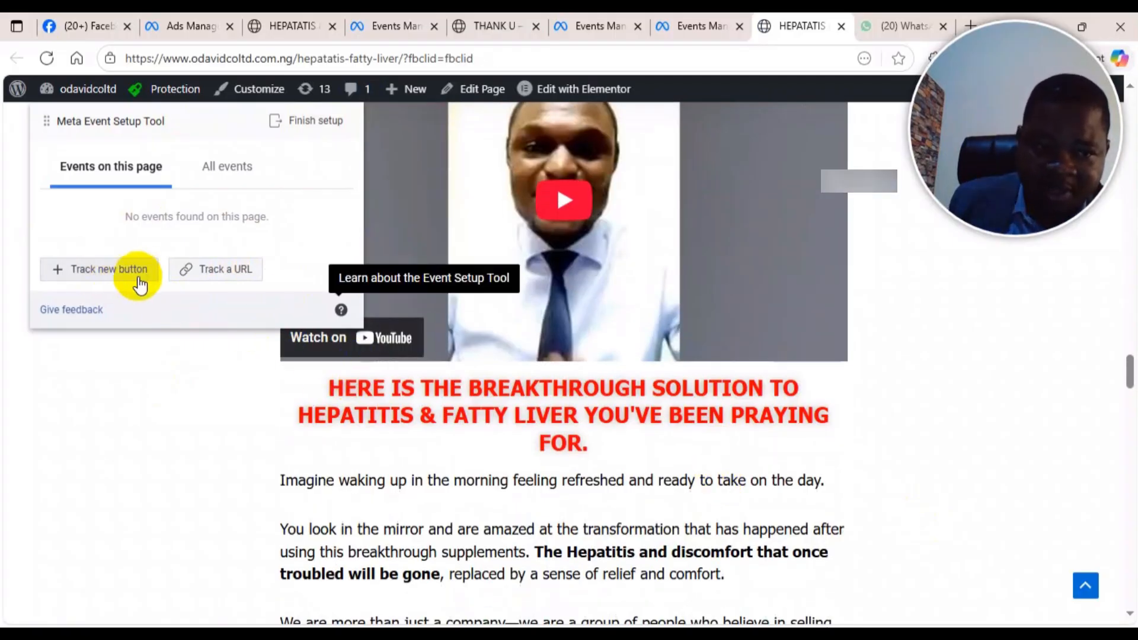
scroll(741, 483, down, 7)
scroll(741, 483, down, 10)
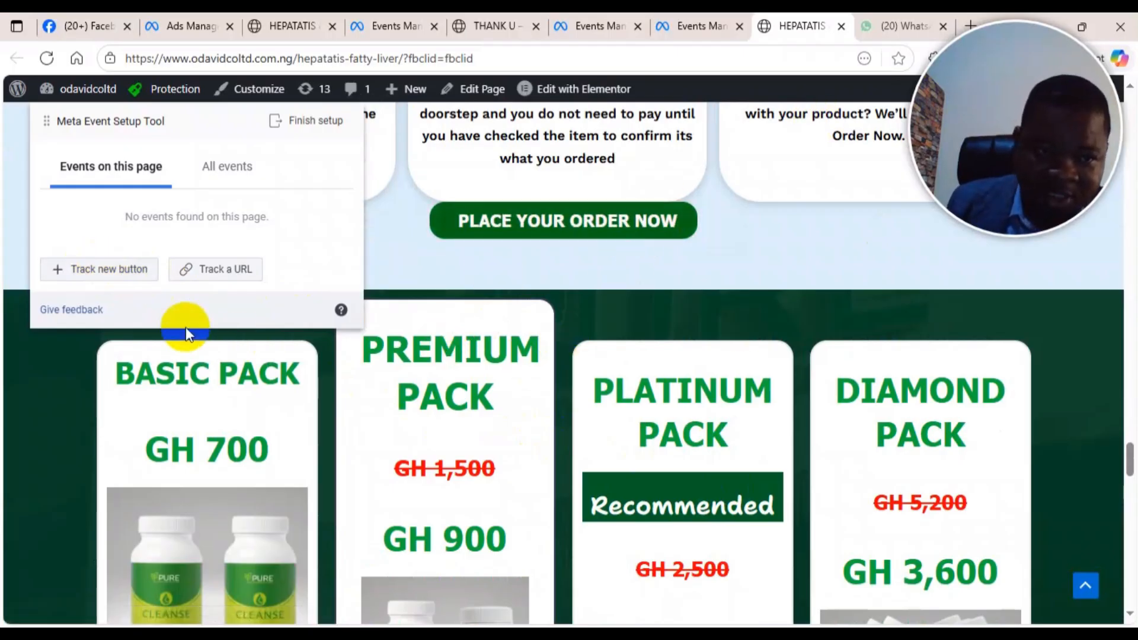
click(127, 271)
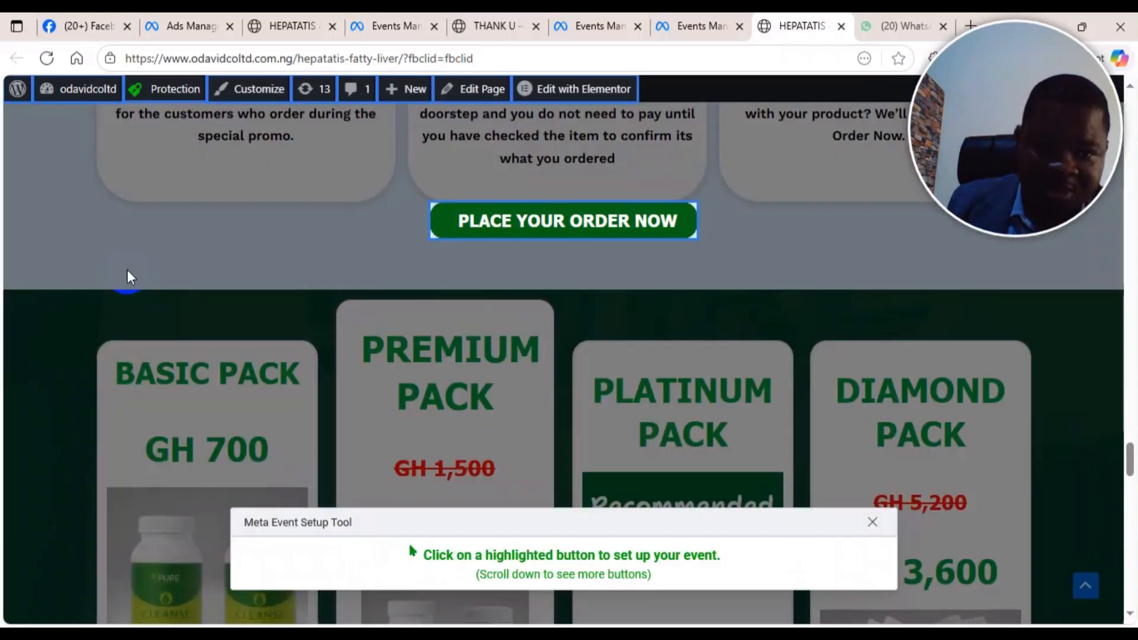
click(609, 227)
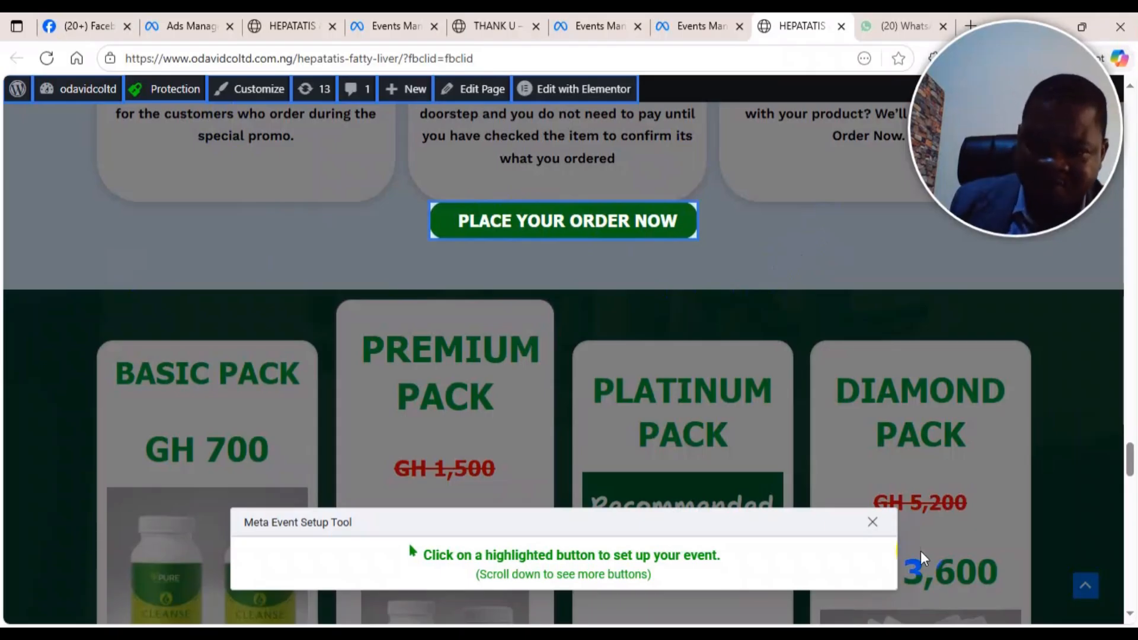
click(869, 523)
- Examine the landing page's order form, including its contact fields, treatment plan choices, delivery timing options and submit control
scroll(610, 445, up, 6)
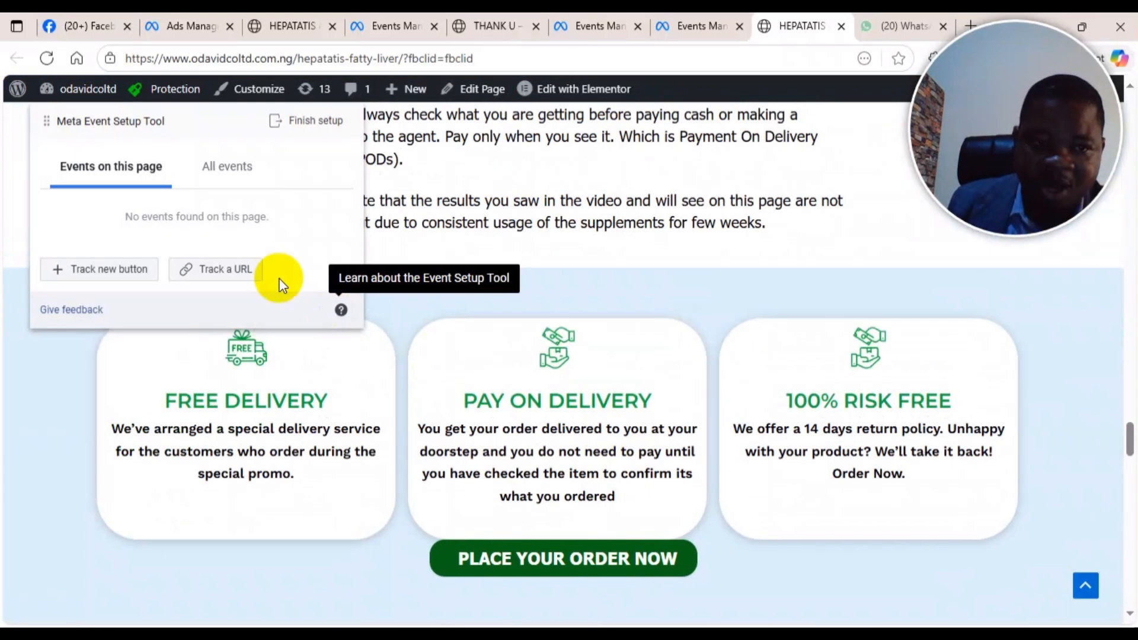
scroll(623, 403, down, 20)
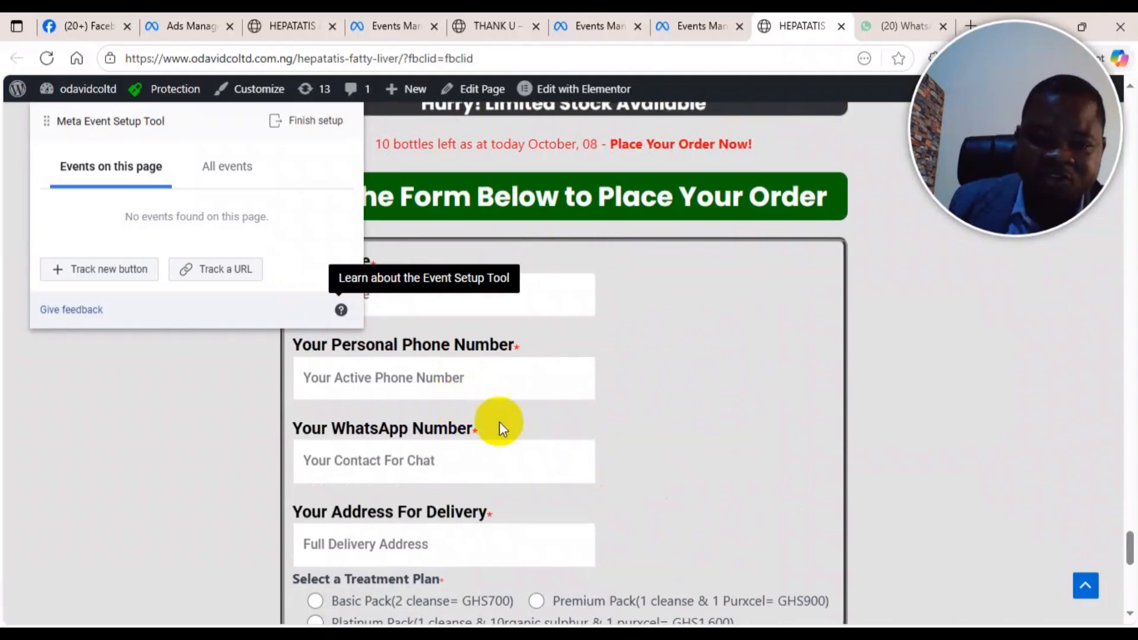
scroll(500, 422, up, 4)
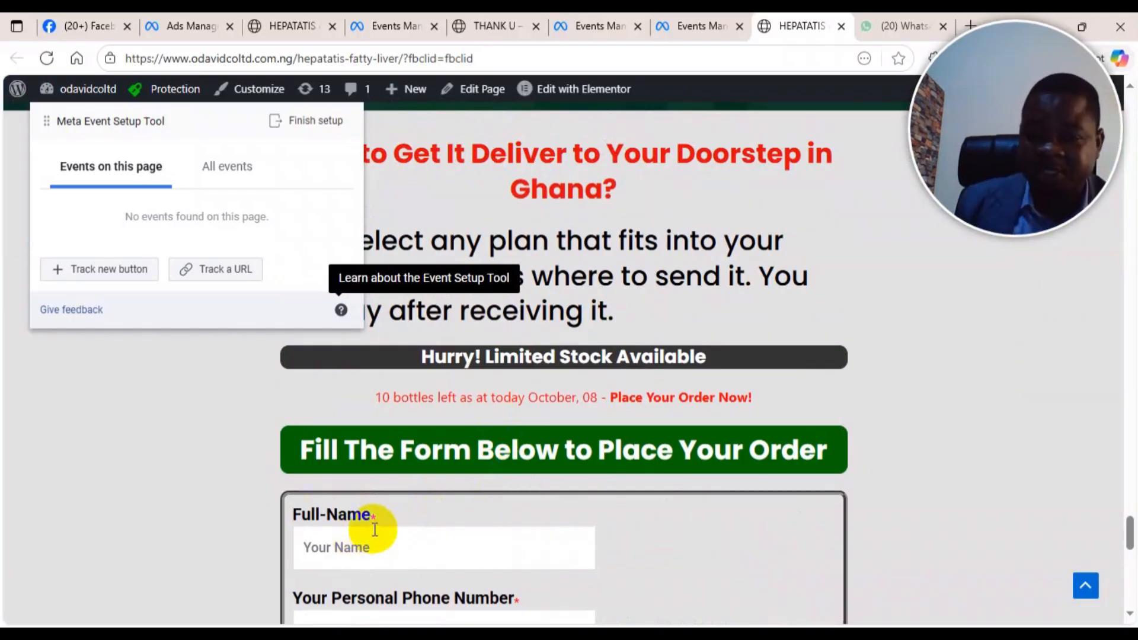
scroll(375, 529, down, 7)
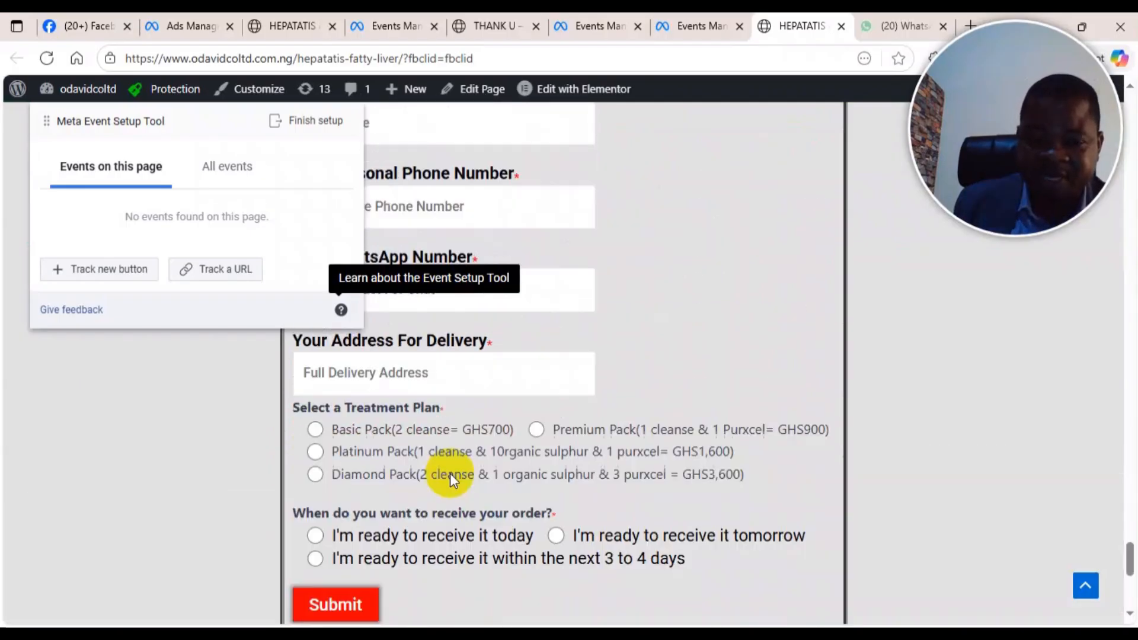
scroll(450, 473, up, 4)
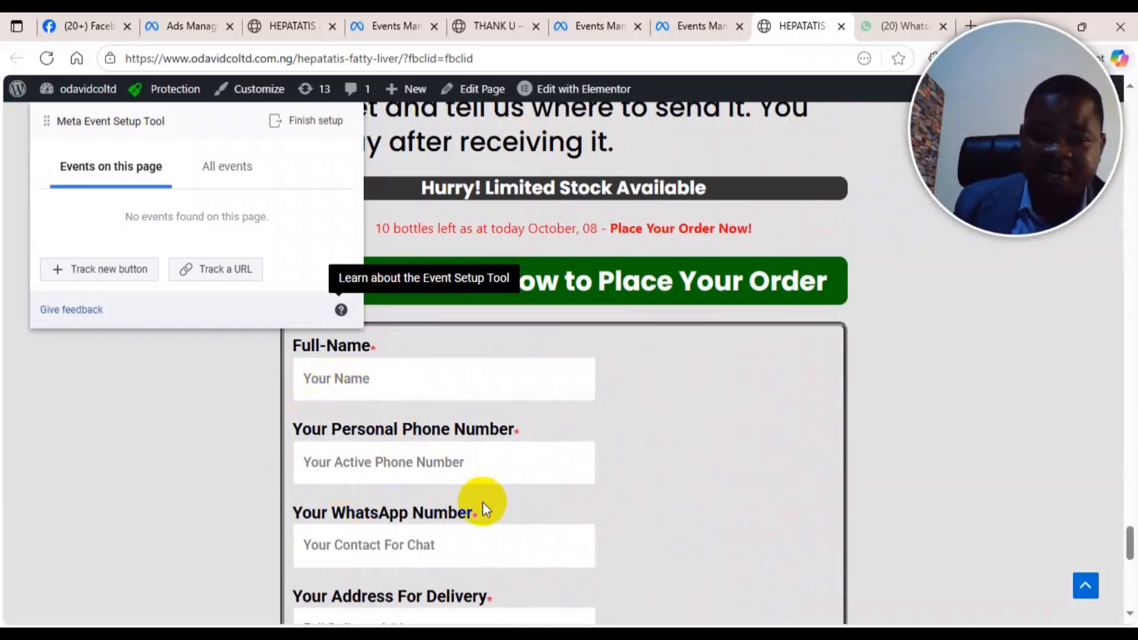
scroll(486, 503, down, 4)
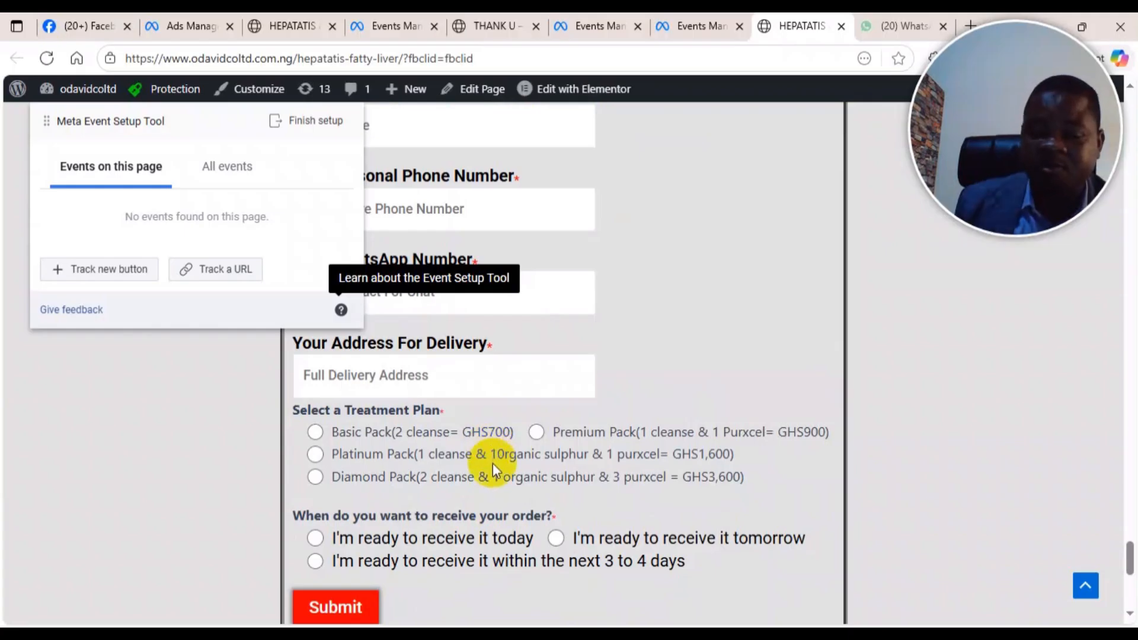
scroll(492, 463, up, 3)
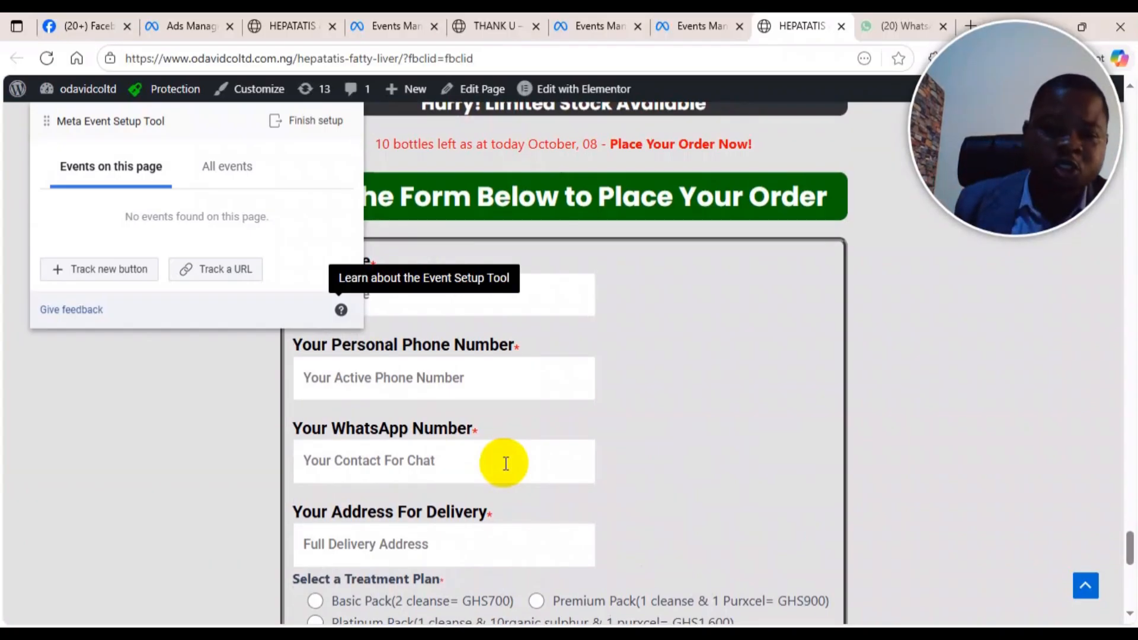
scroll(435, 424, up, 3)
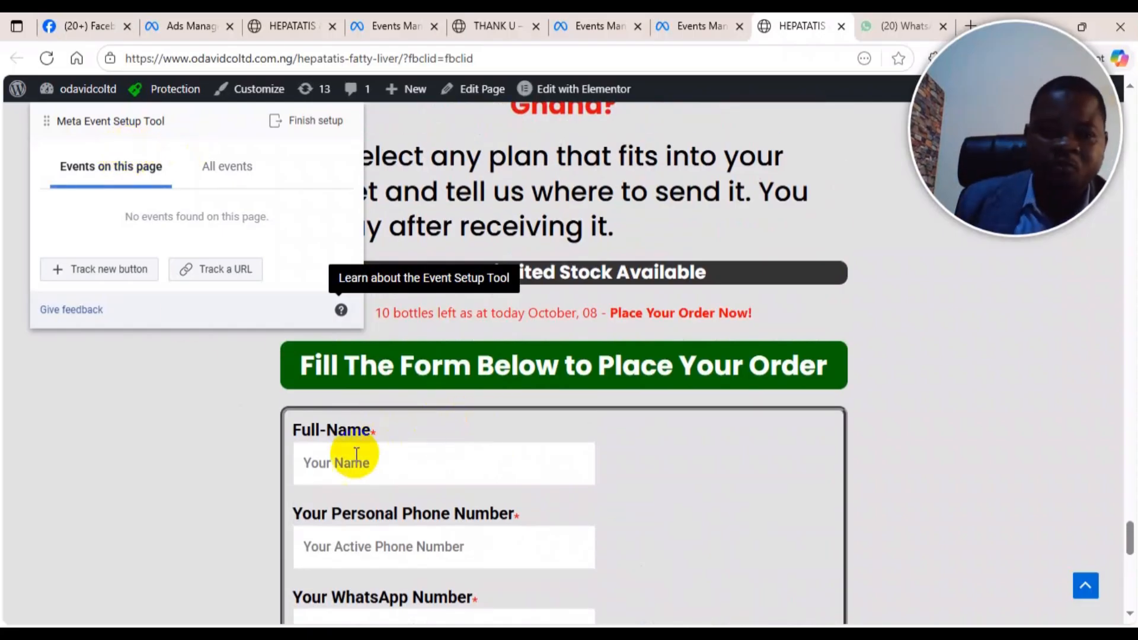
scroll(300, 407, down, 2)
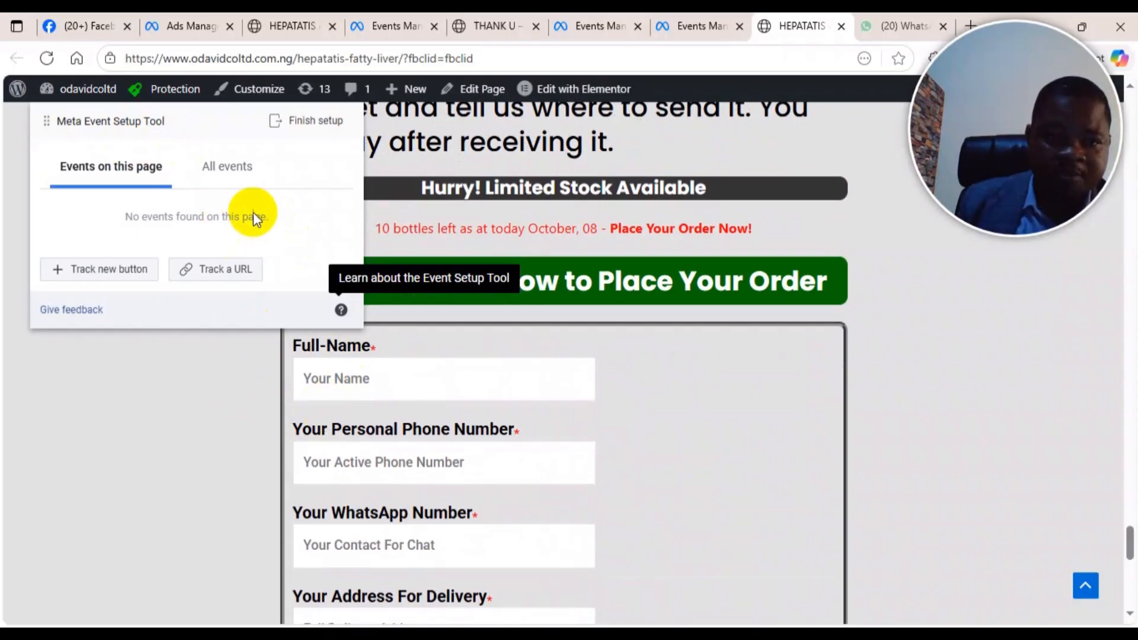
- Fill in the order form's name, phone and delivery address from the last-used saved test contact
scroll(355, 332, down, 2)
click(415, 300)
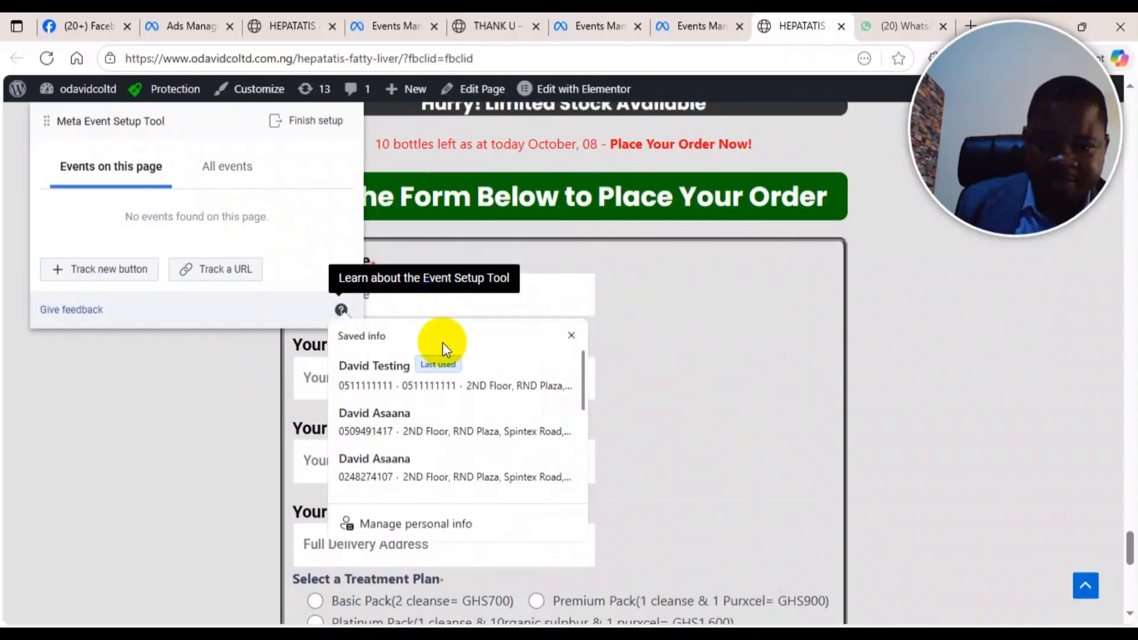
click(416, 380)
- Choose the Basic Pack treatment plan with delivery today and try to submit the order form
scroll(478, 456, down, 2)
scroll(478, 456, down, 4)
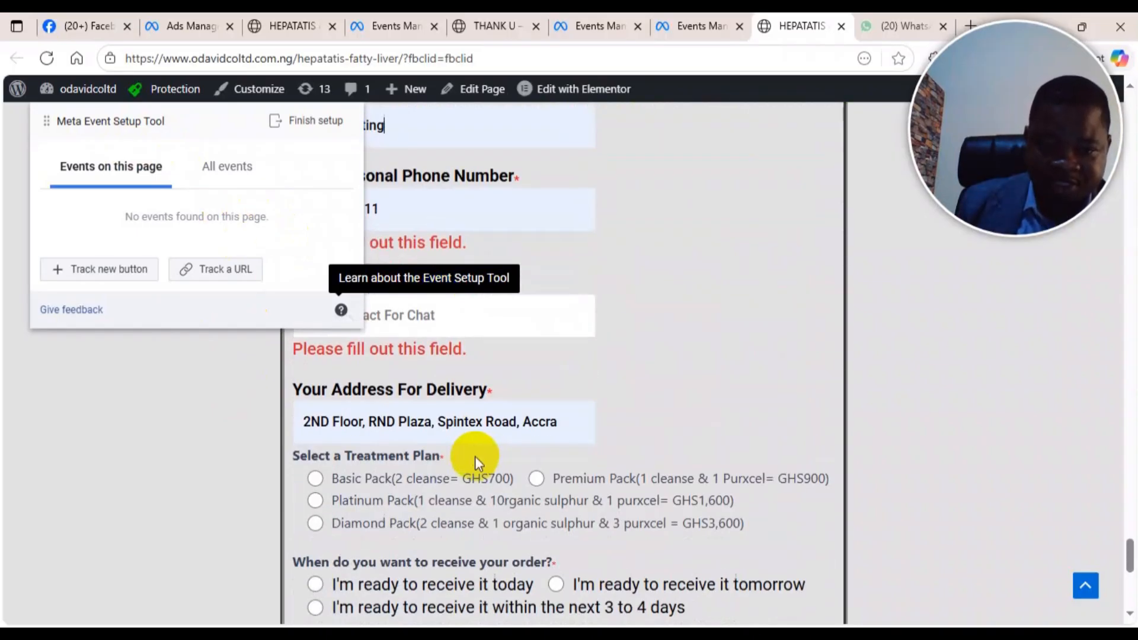
click(315, 394)
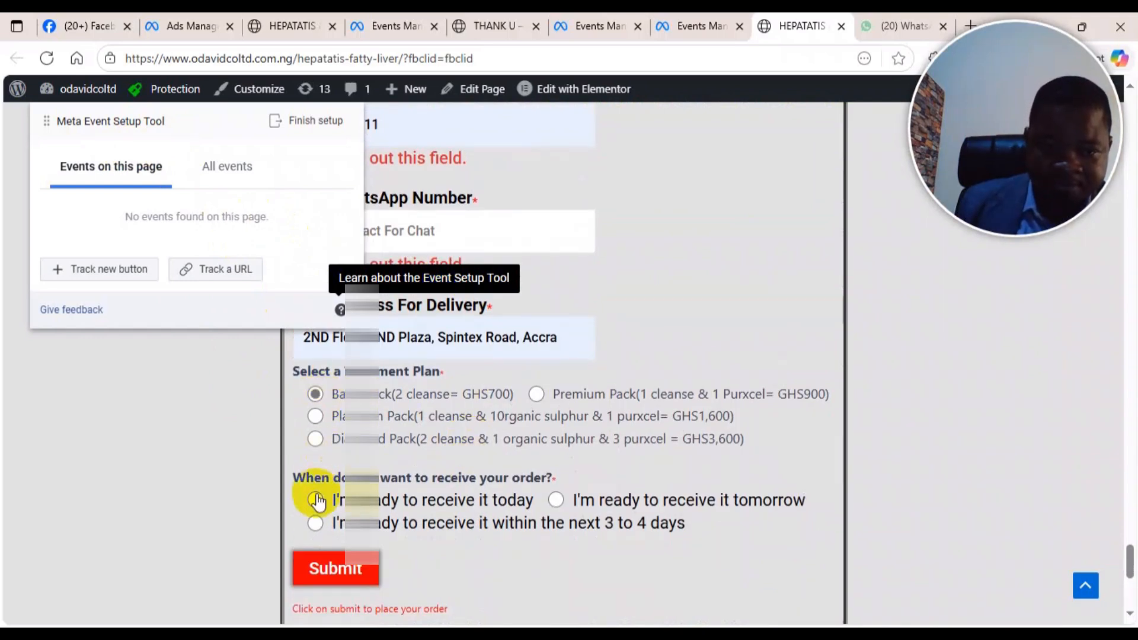
scroll(320, 504, down, 6)
scroll(427, 453, up, 2)
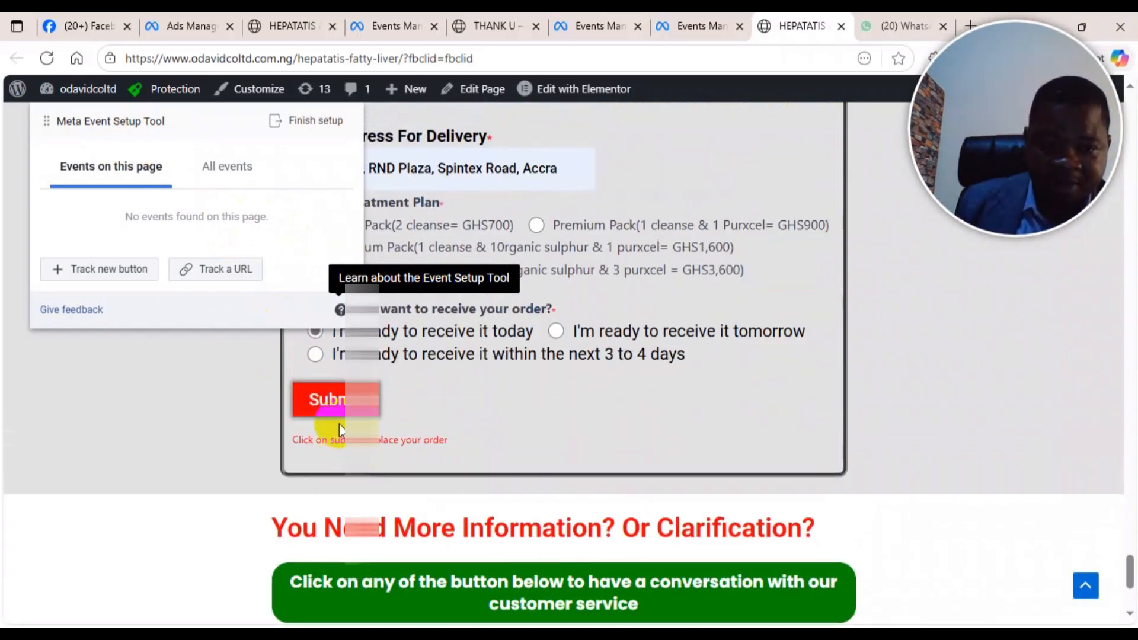
click(340, 406)
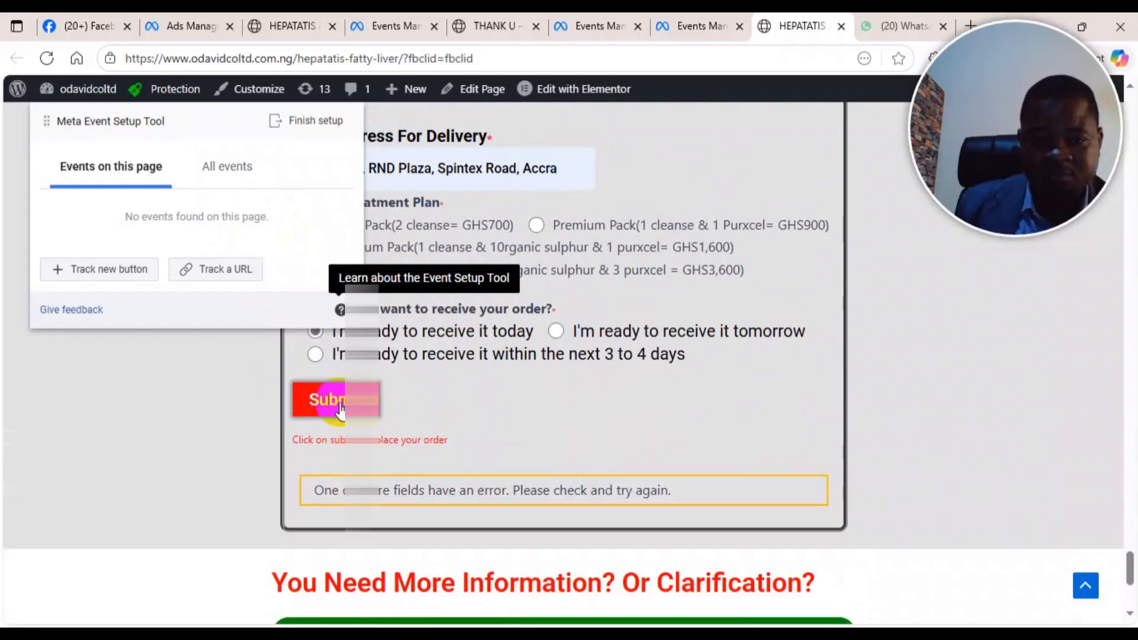
- Fill in the missing WhatsApp number on the order form with the saved test number and resubmit the order
scroll(340, 406, up, 4)
scroll(356, 409, down, 3)
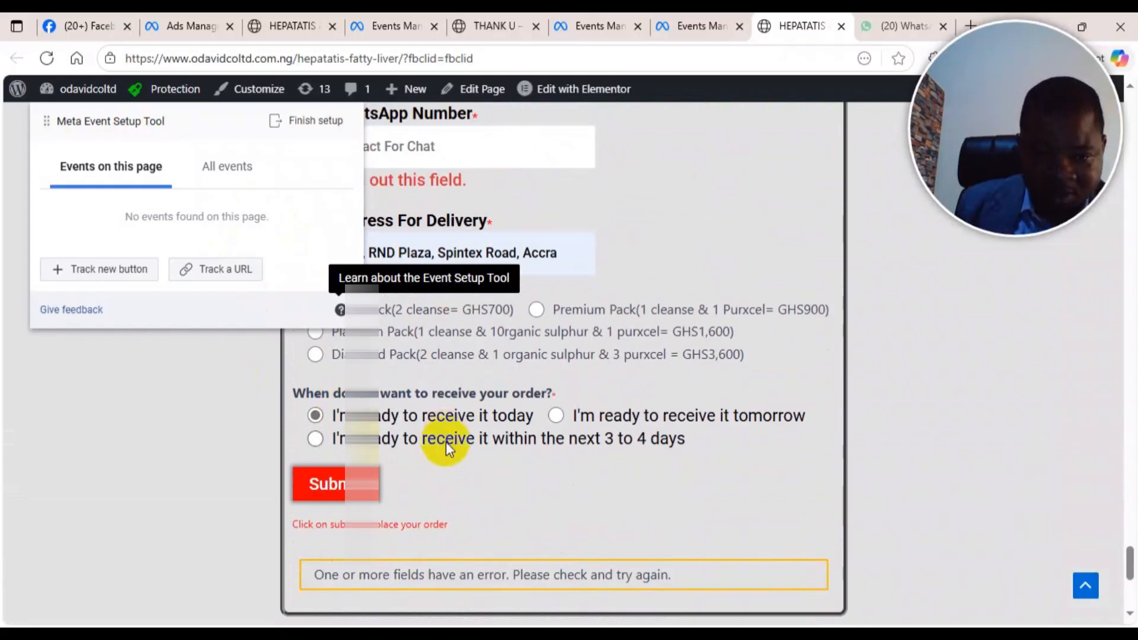
scroll(446, 442, up, 4)
scroll(447, 447, down, 3)
scroll(447, 447, down, 1)
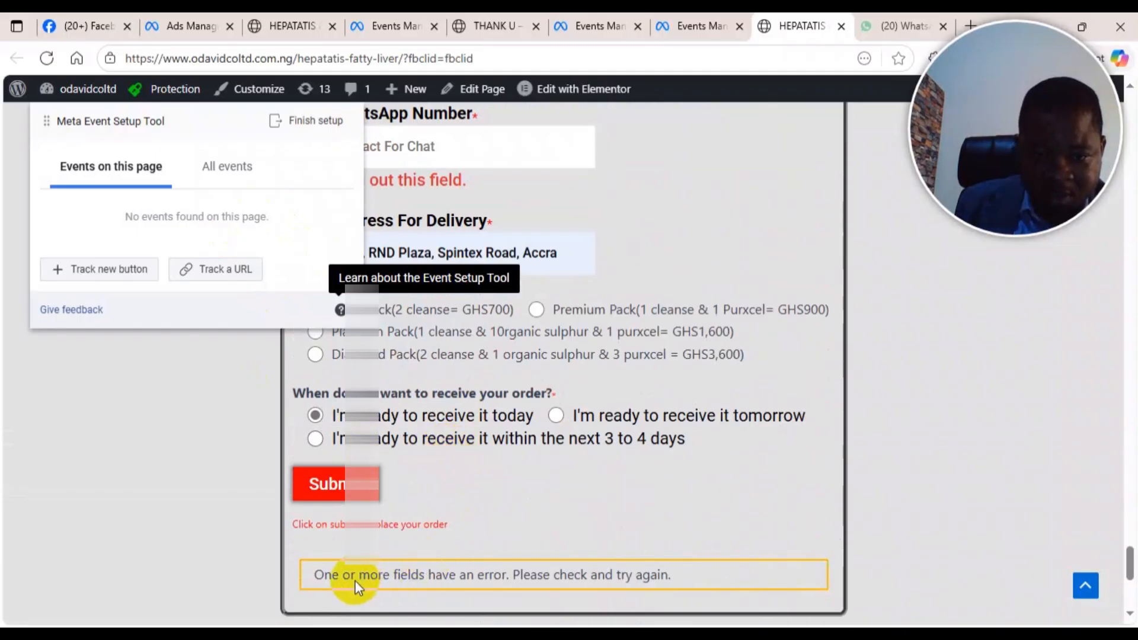
scroll(412, 564, up, 8)
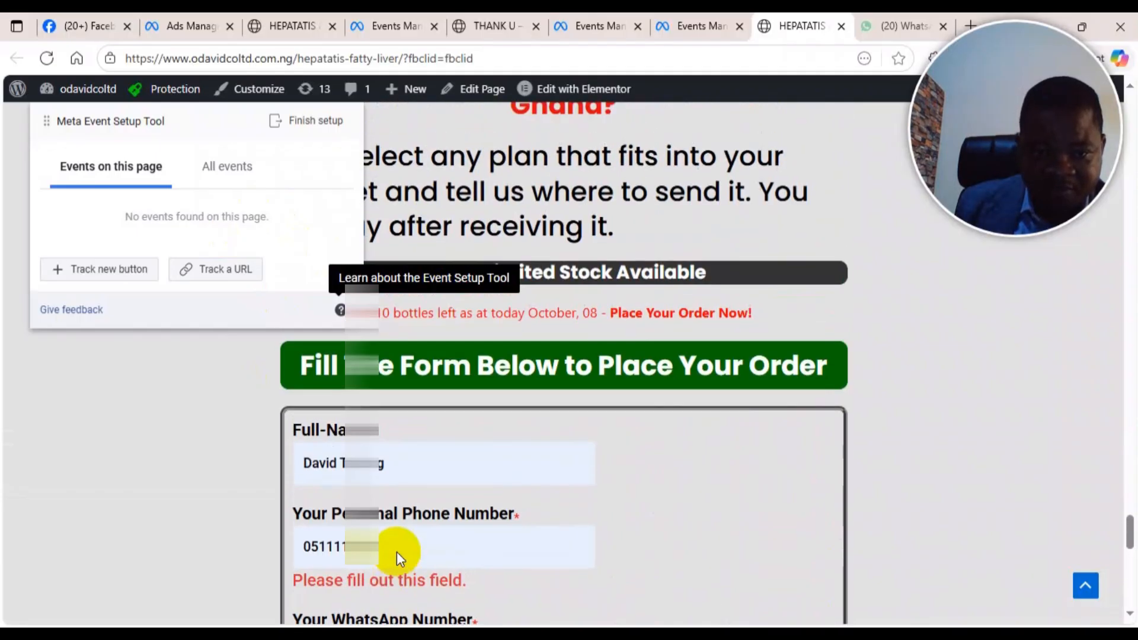
scroll(398, 550, up, 1)
scroll(399, 546, down, 4)
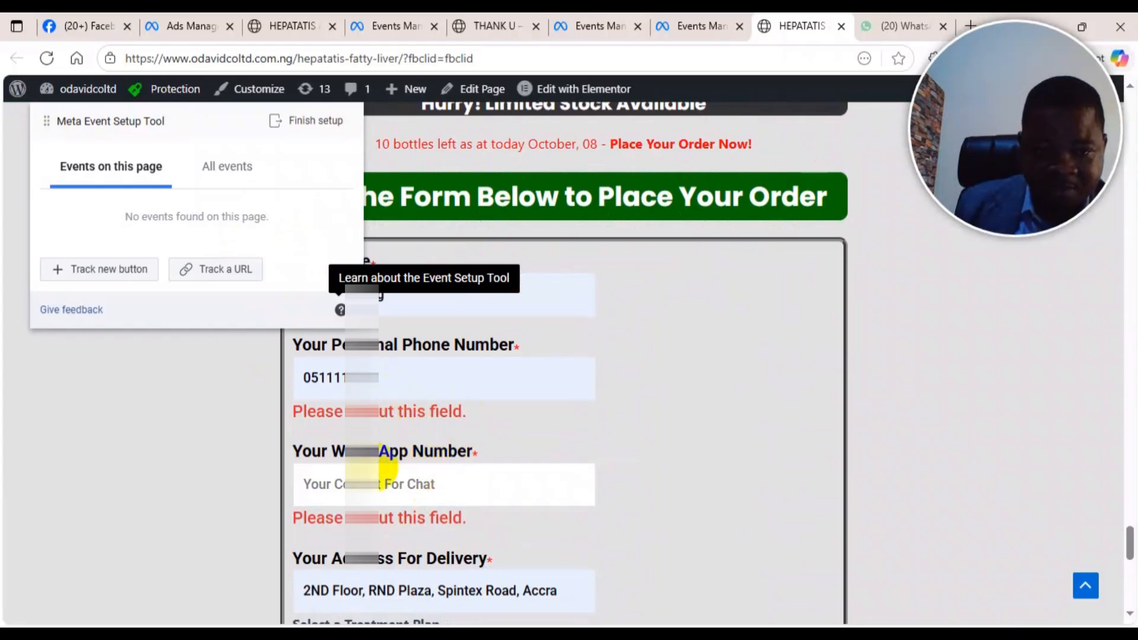
click(332, 483)
click(418, 281)
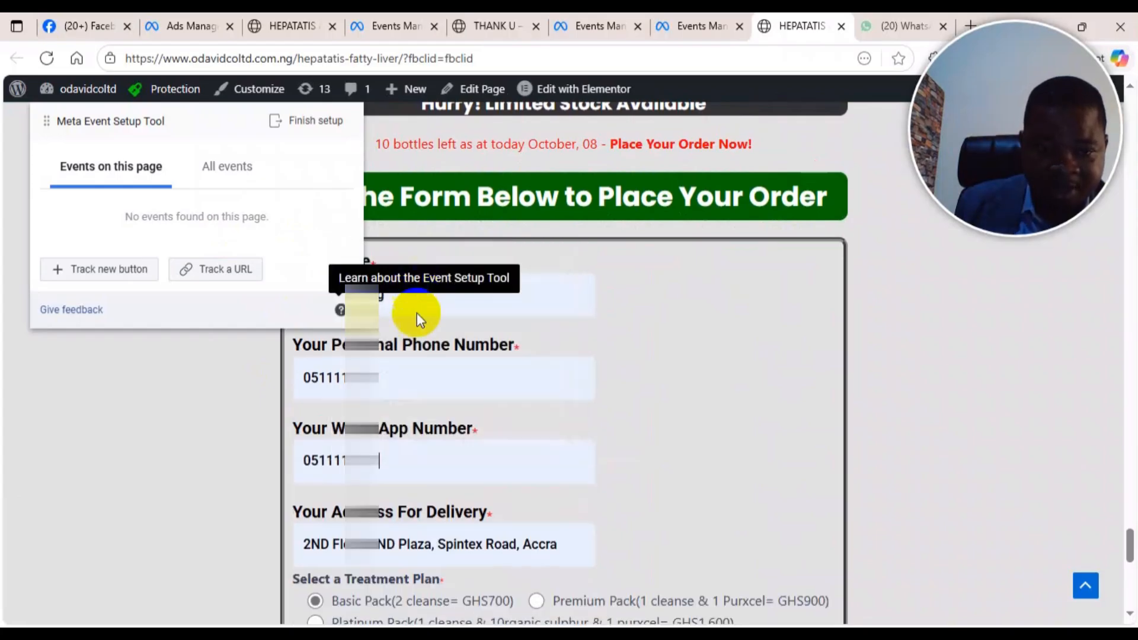
scroll(417, 312, down, 7)
click(335, 354)
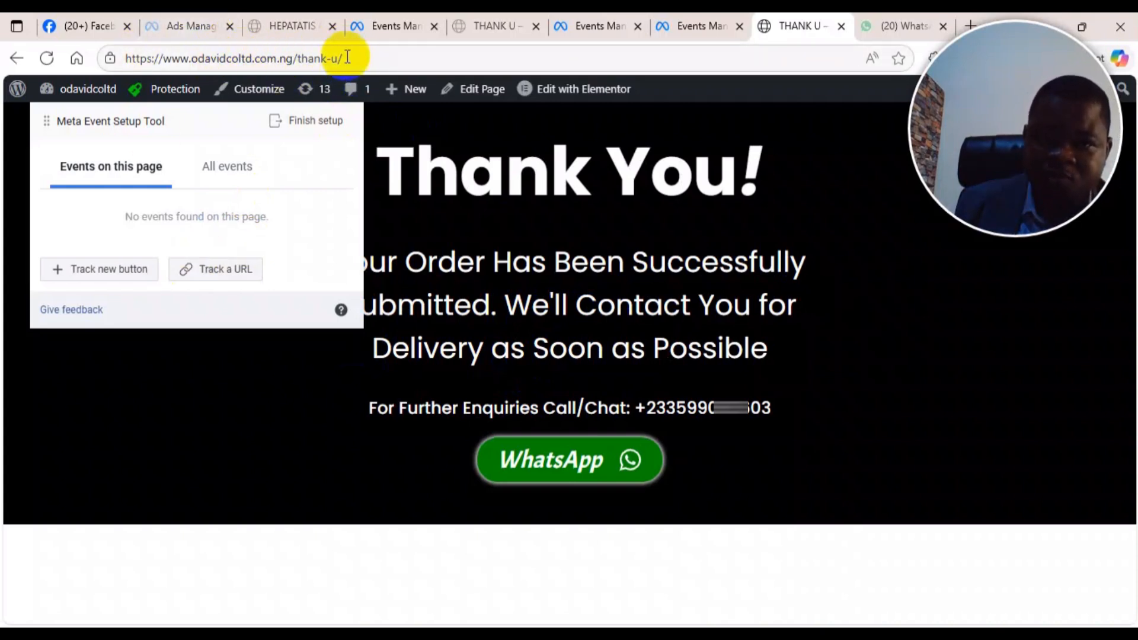
- Set up URL tracking for the thank-you page with Purchase as the tracked event
click(498, 185)
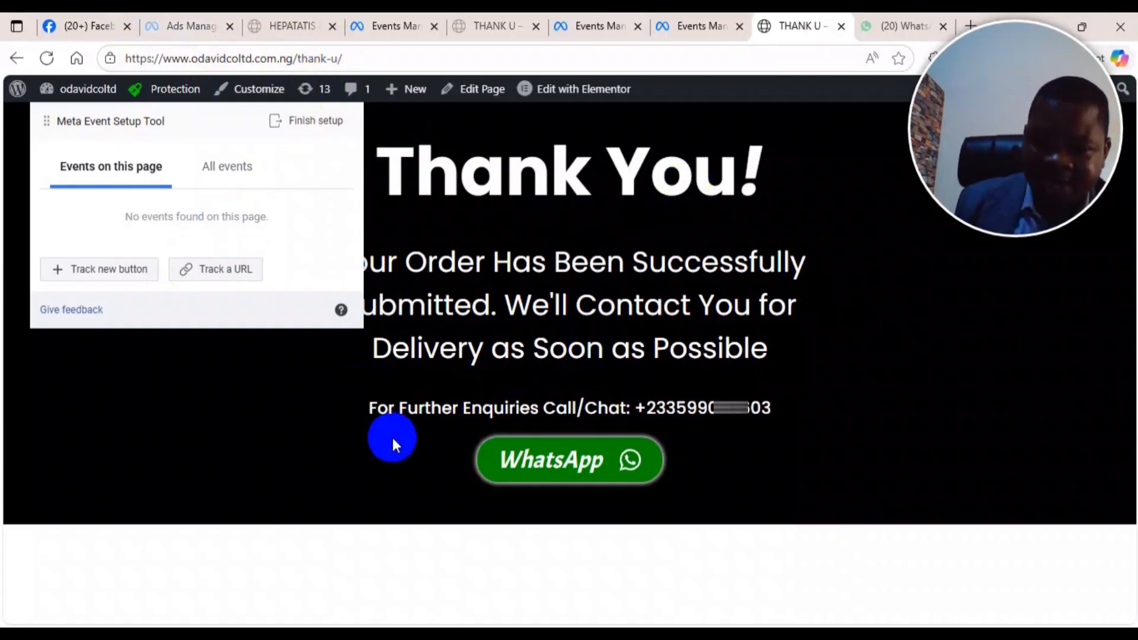
click(572, 142)
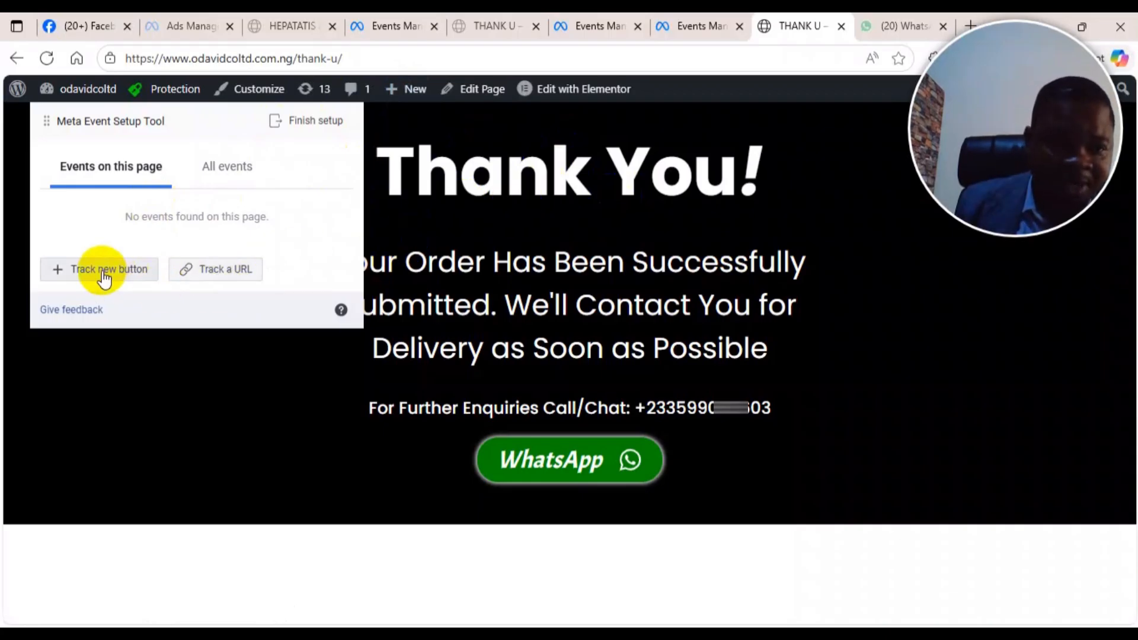
click(252, 270)
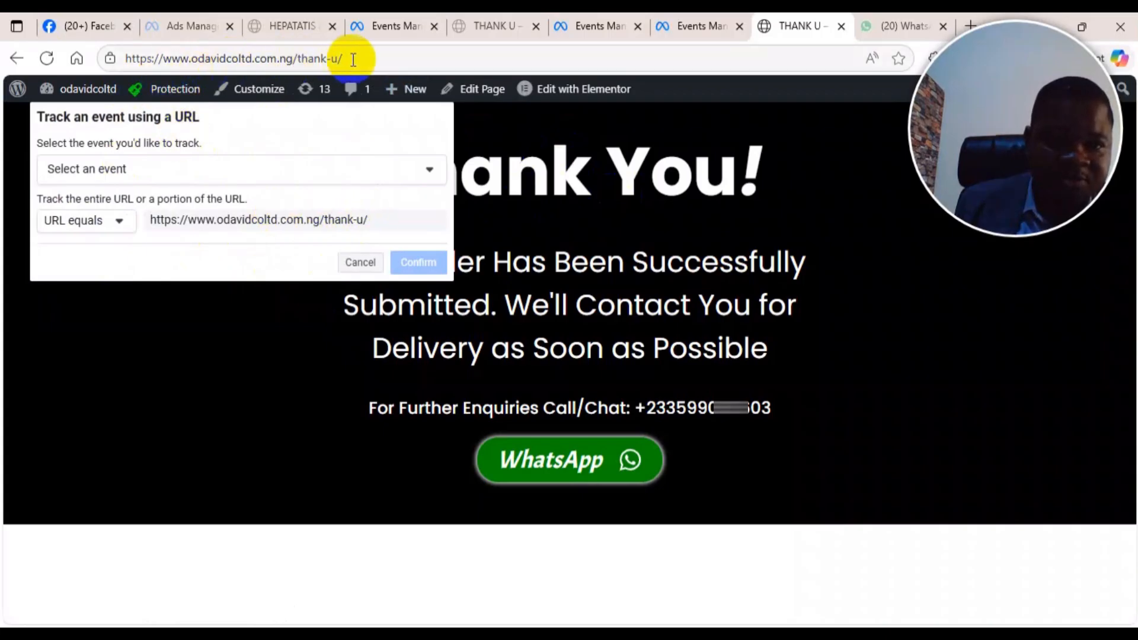
click(268, 168)
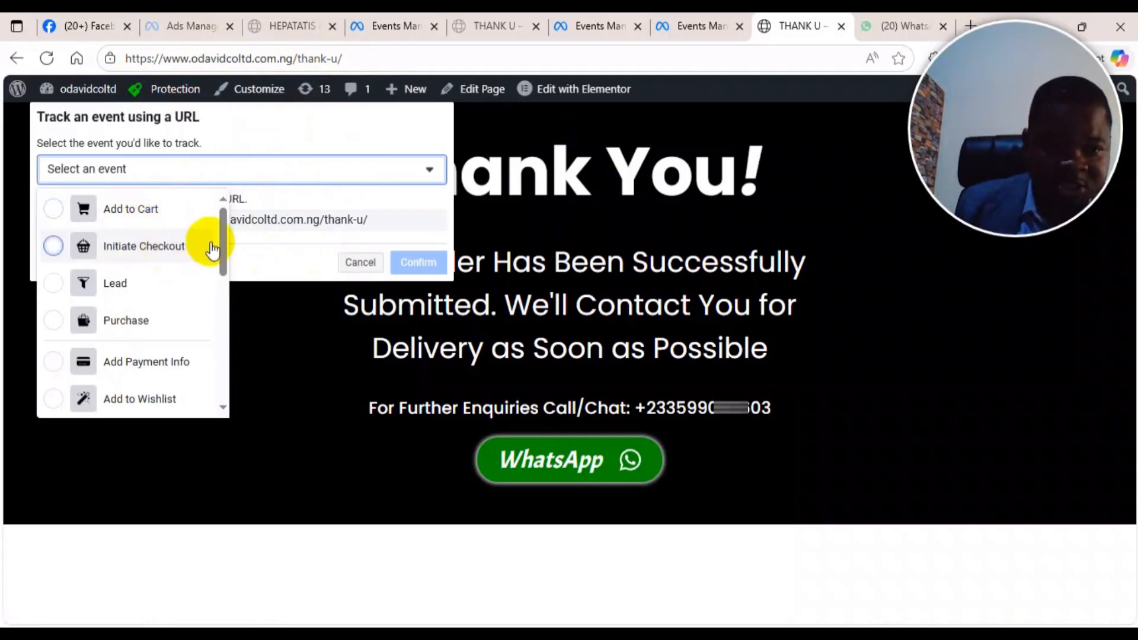
scroll(152, 208, down, 3)
scroll(168, 368, up, 3)
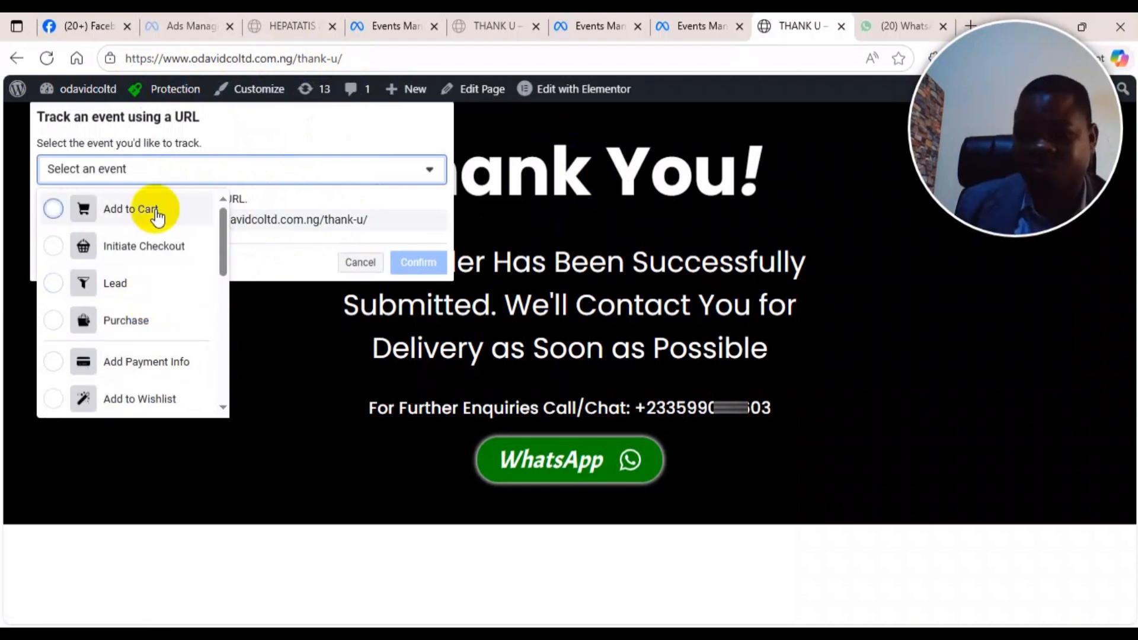
click(170, 321)
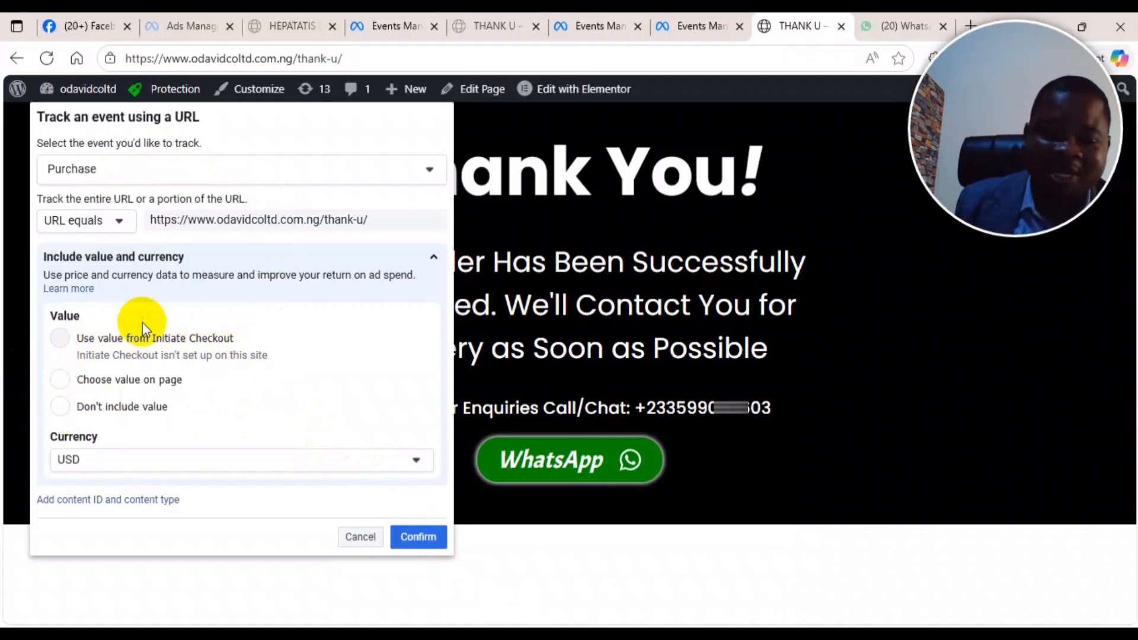
- Open techpreneuracademy.com/achieving-your-greatest-dreams/ in a new browser tab and go to the book's product page
drag(1036, 153, 819, 444)
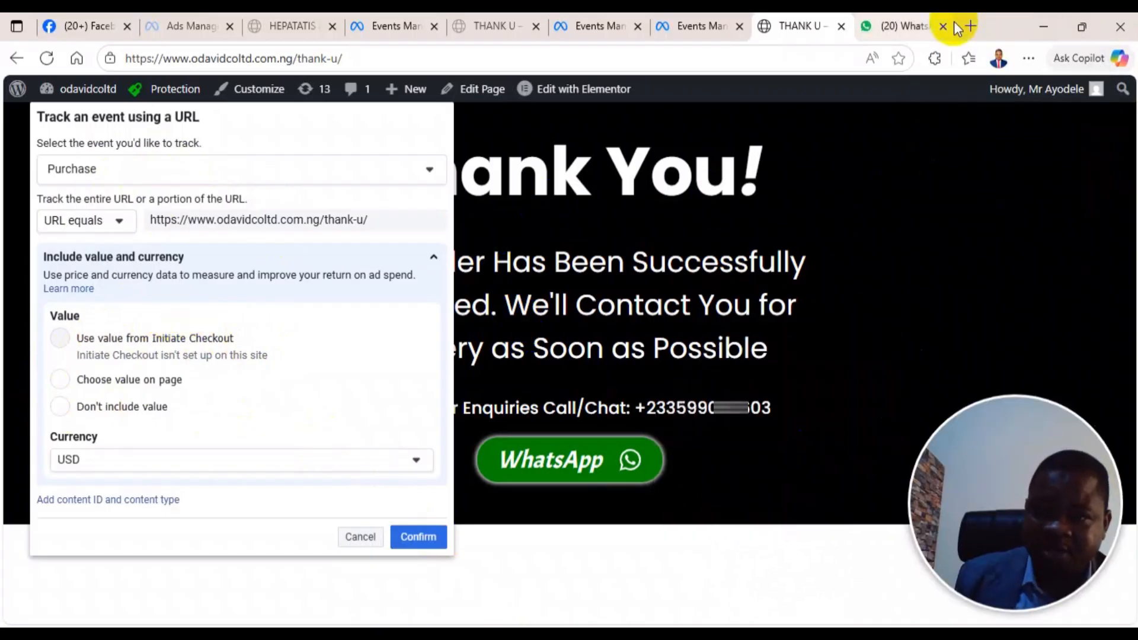
click(970, 26)
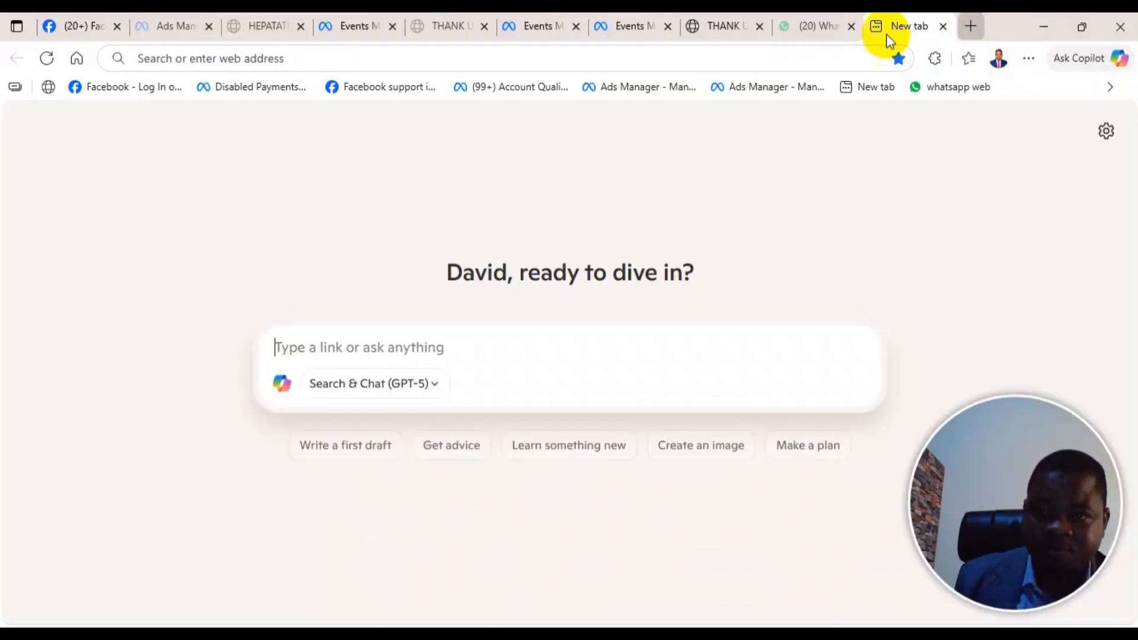
click(689, 58)
text(te)
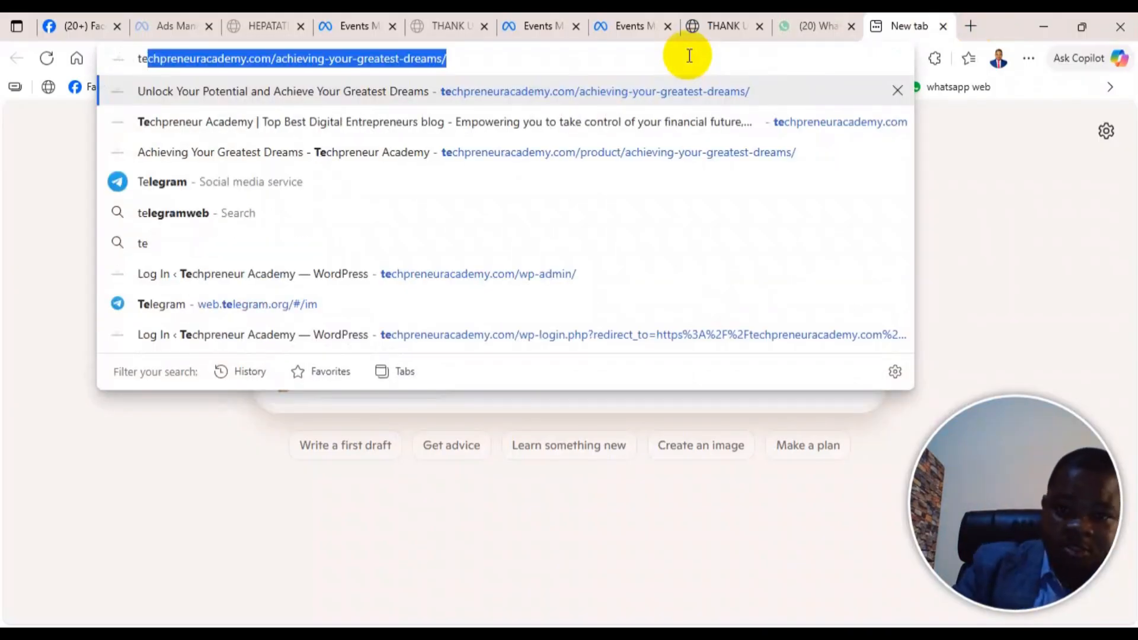
key(Return)
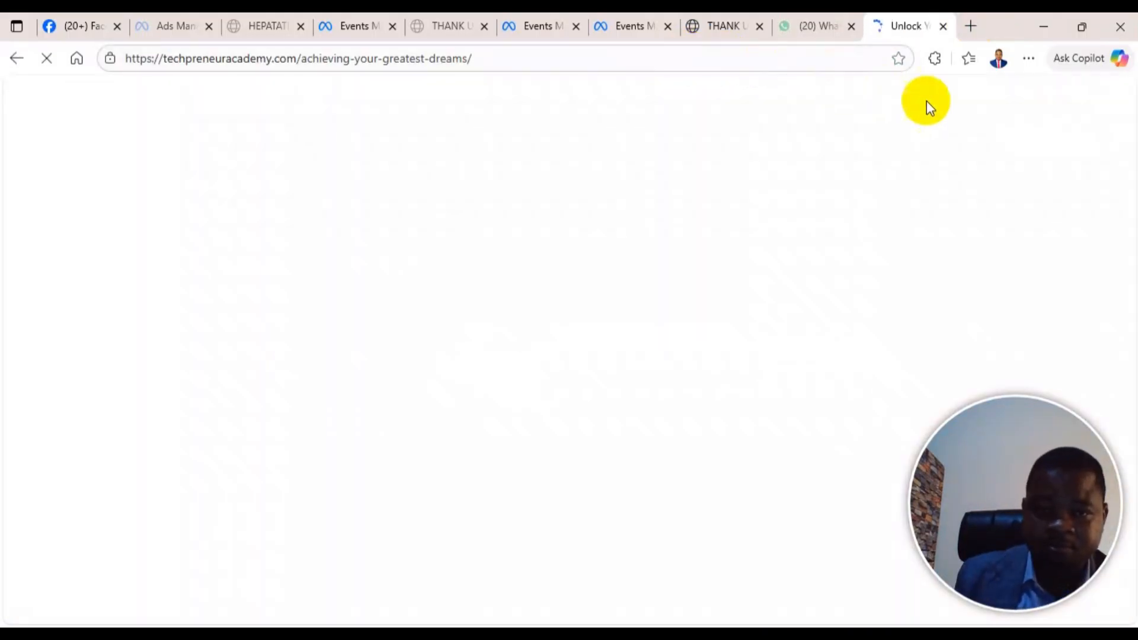
scroll(865, 304, down, 8)
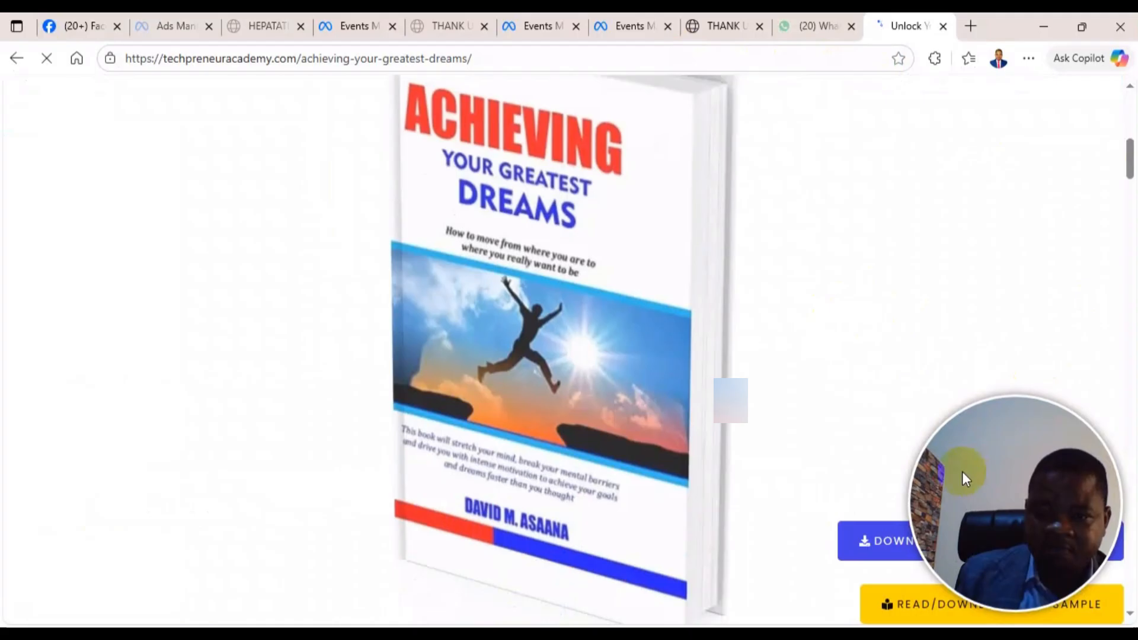
click(866, 542)
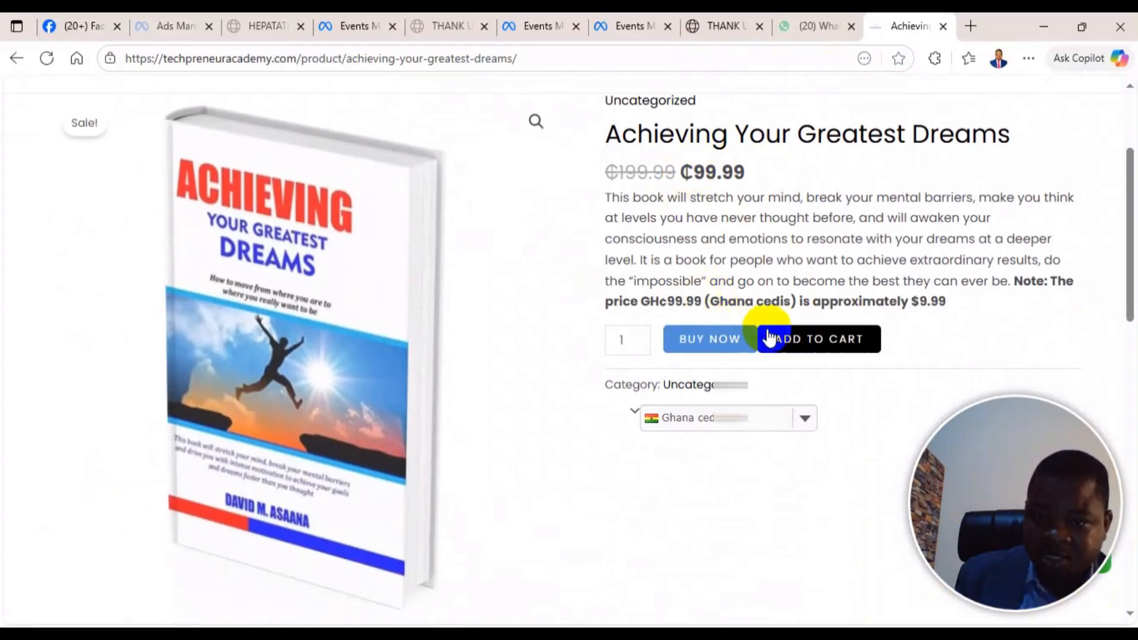
- Buy one copy of the book and fill in the checkout's name and phone fields from the saved personal info
click(725, 340)
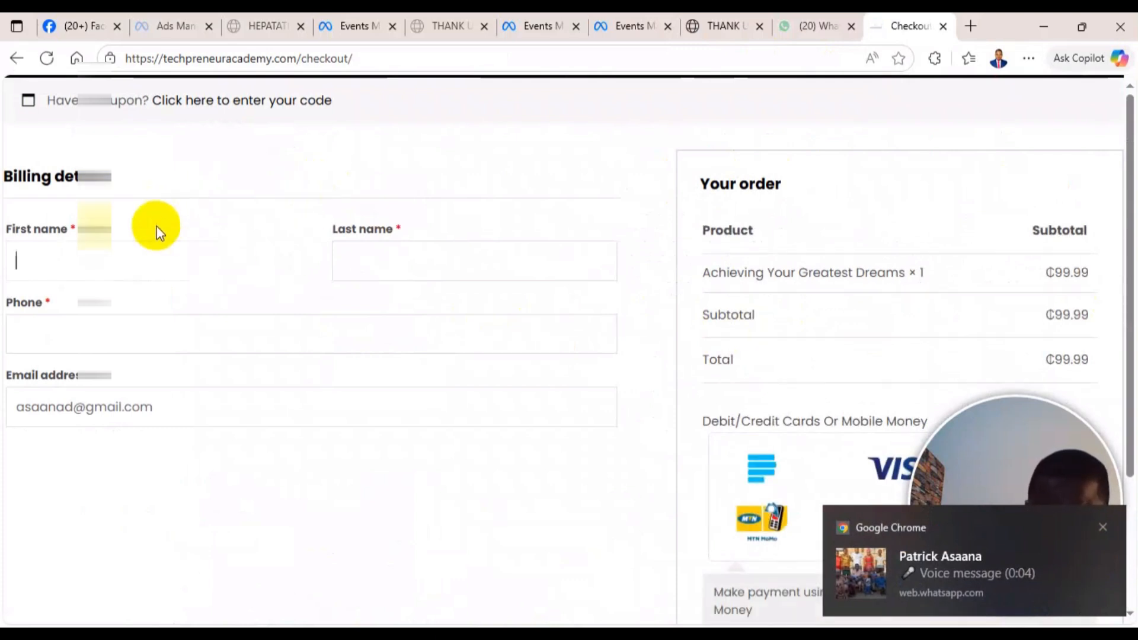
click(368, 262)
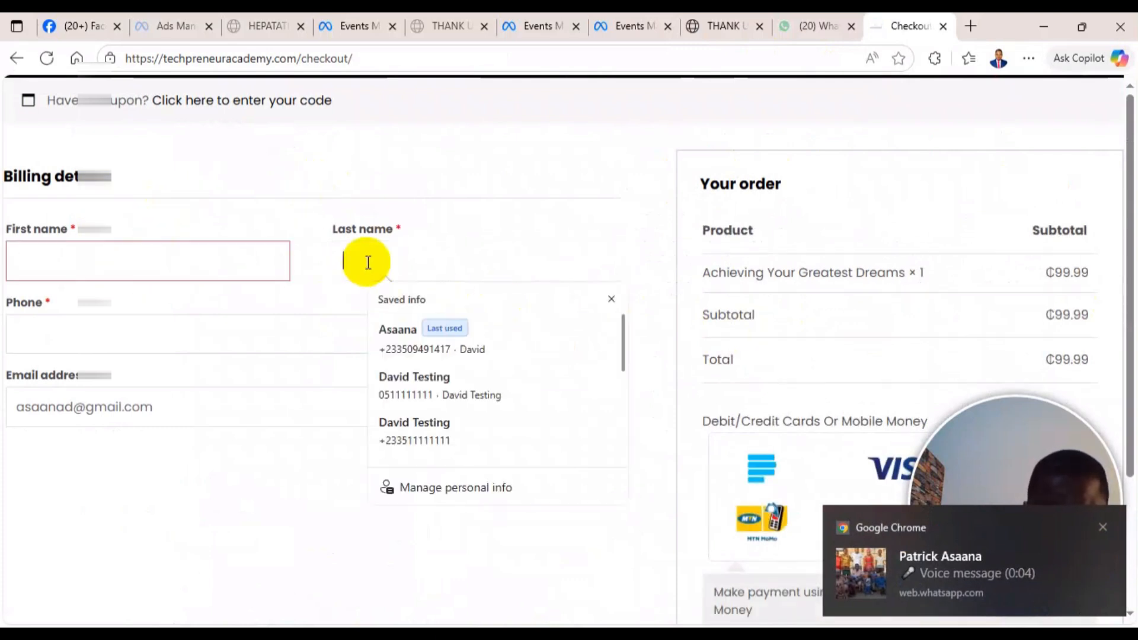
click(522, 343)
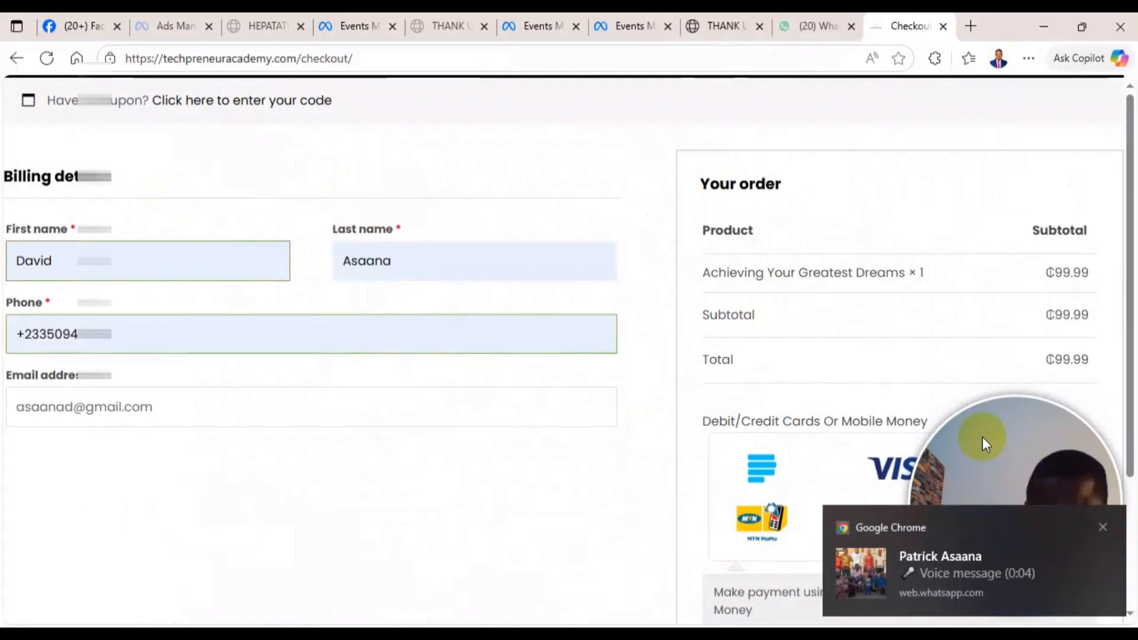
- Dismiss the message notification, review the checkout's order summary and payment options, and place the book order
scroll(983, 438, down, 2)
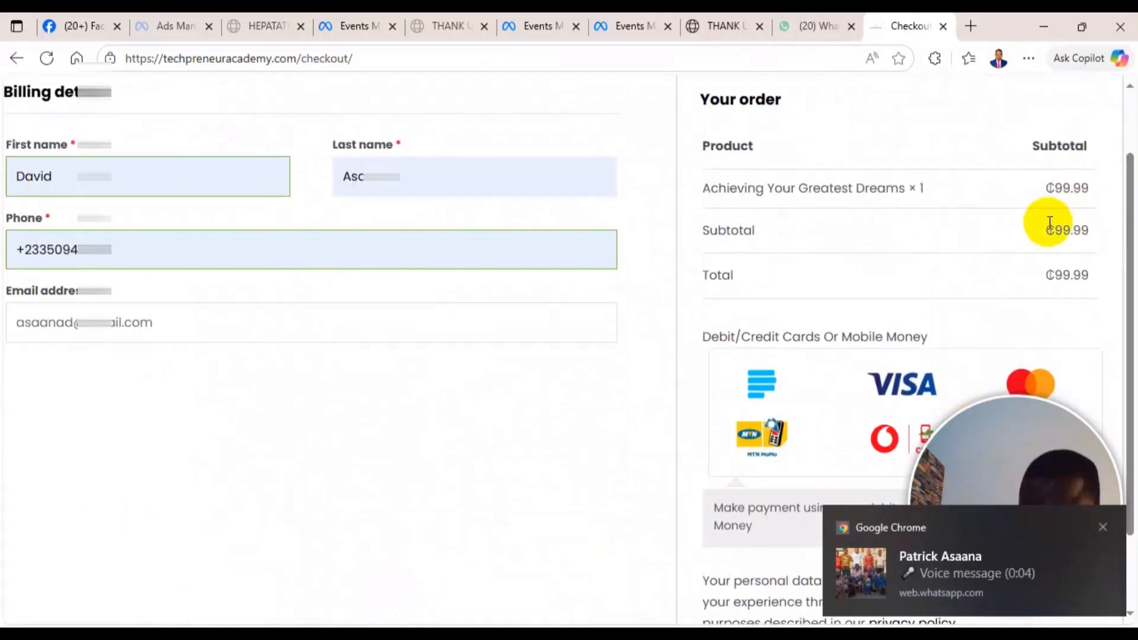
click(1104, 526)
scroll(973, 463, down, 2)
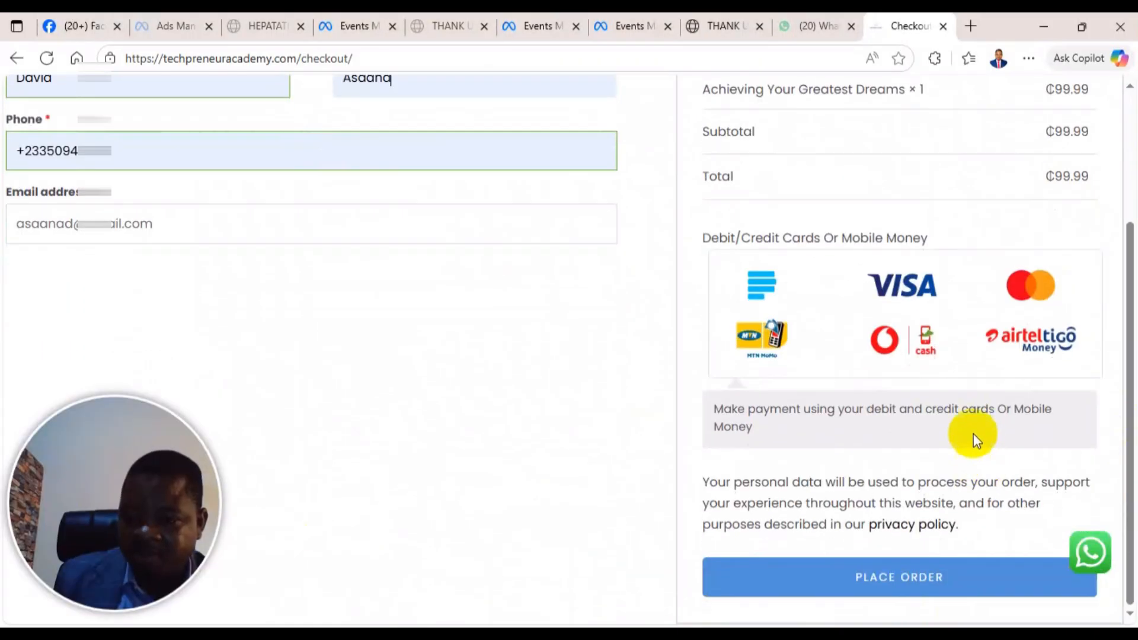
scroll(937, 254, up, 3)
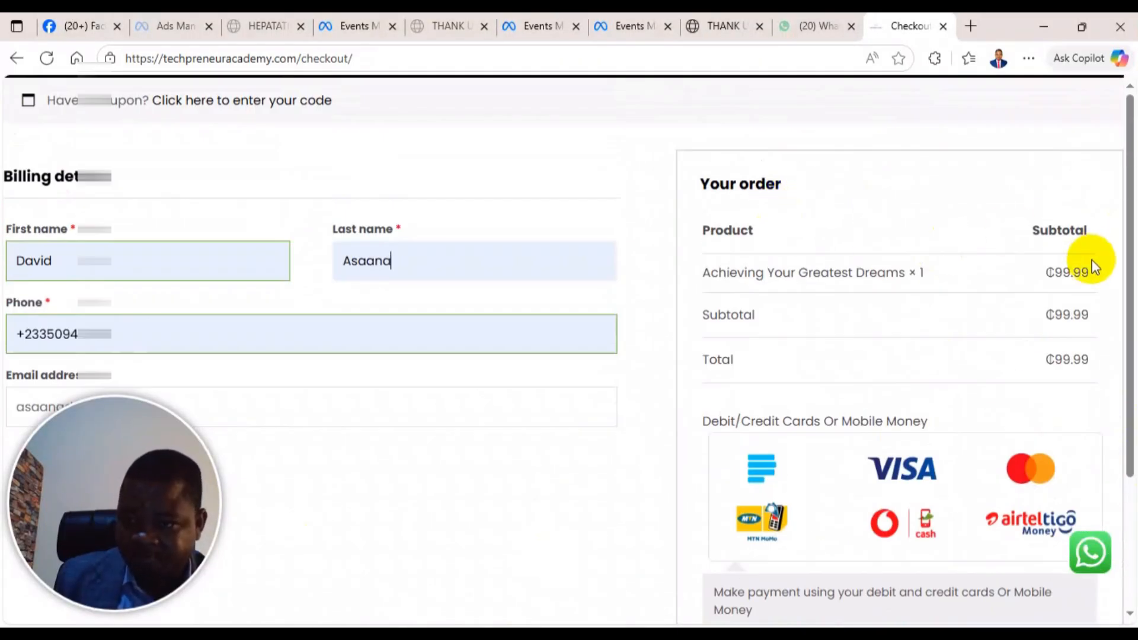
scroll(1092, 483, down, 3)
click(984, 575)
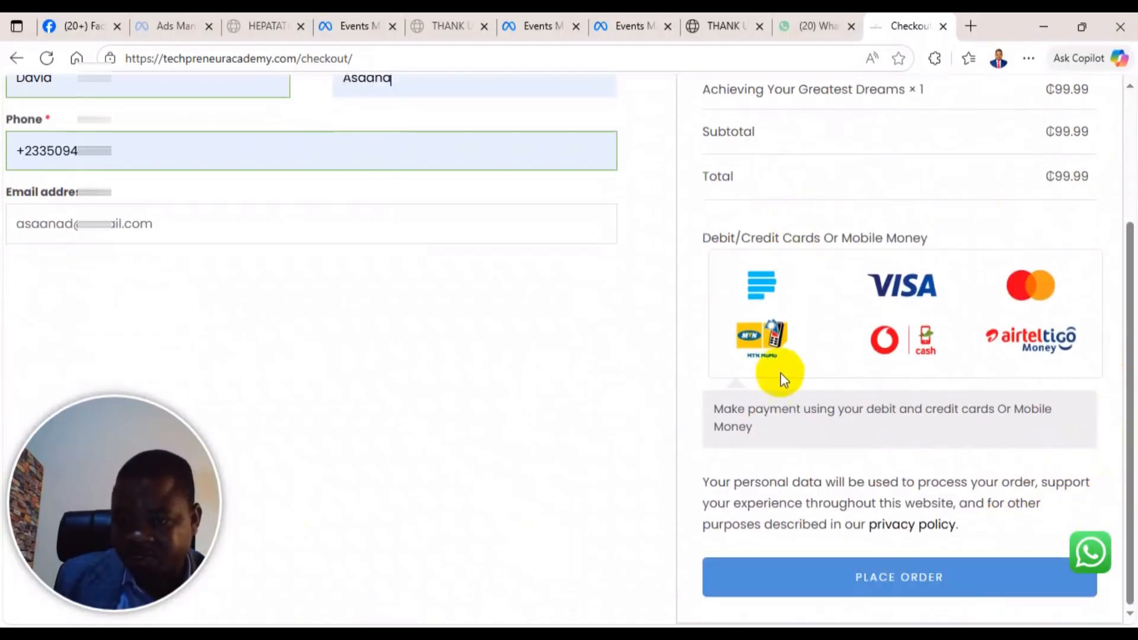
click(930, 578)
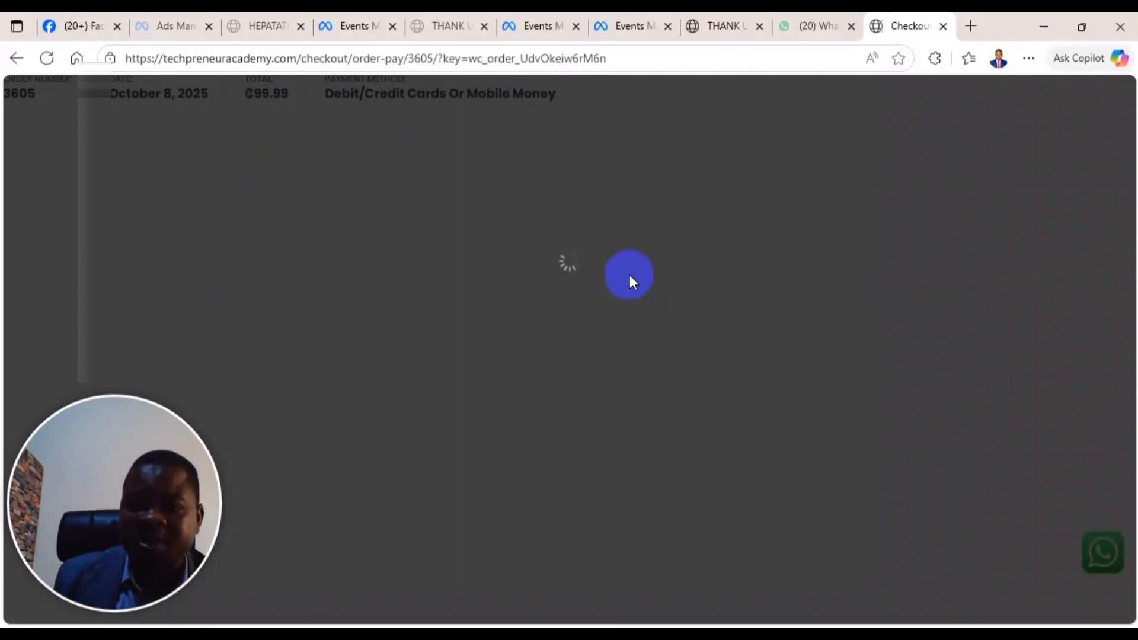
- Return to the thank-you page, set its Purchase event to not include a value, and compare with the book's payment page
click(720, 25)
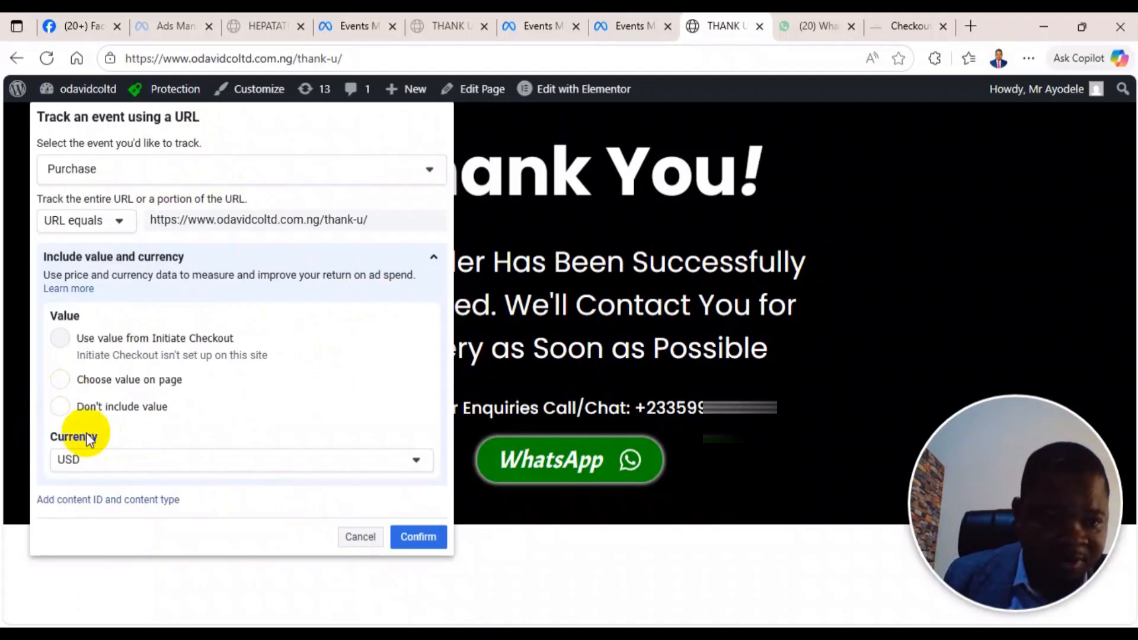
click(59, 406)
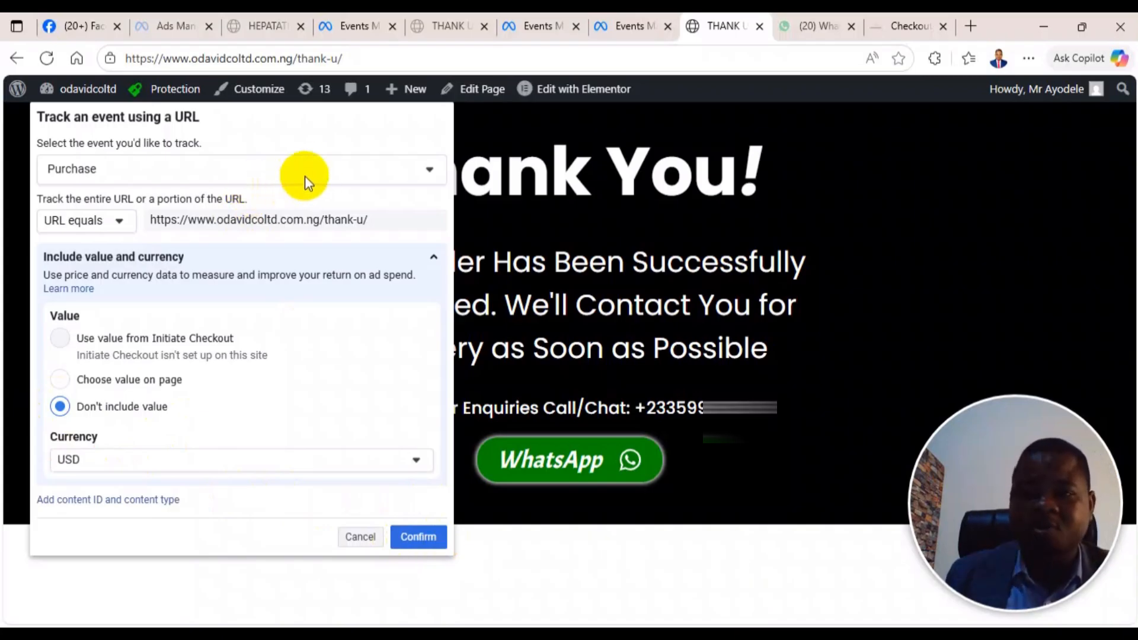
click(928, 25)
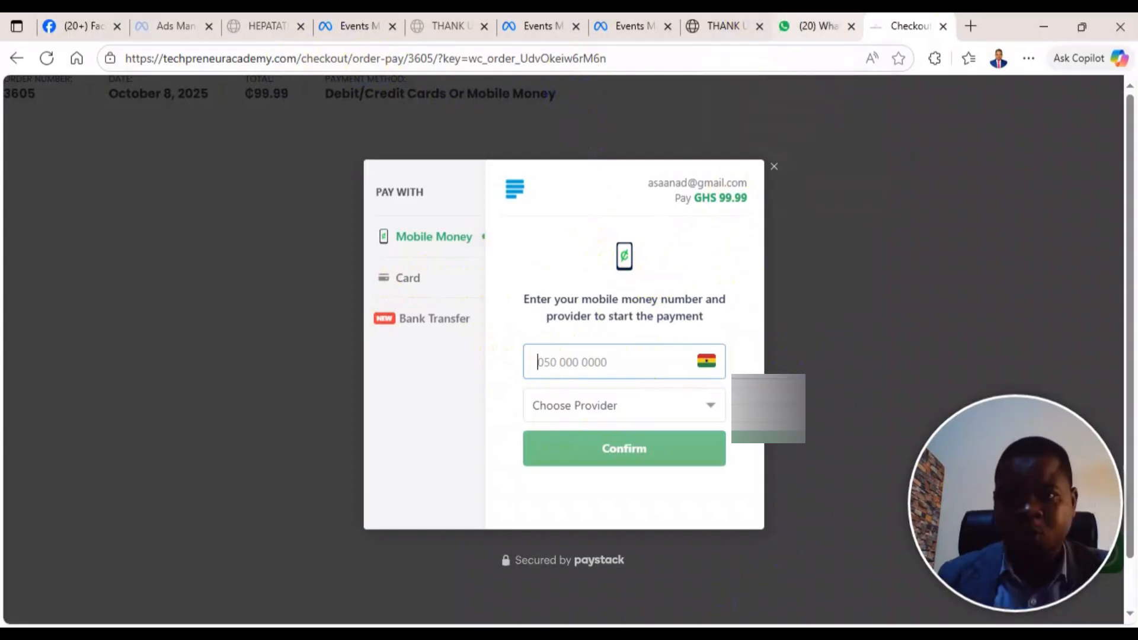
click(724, 24)
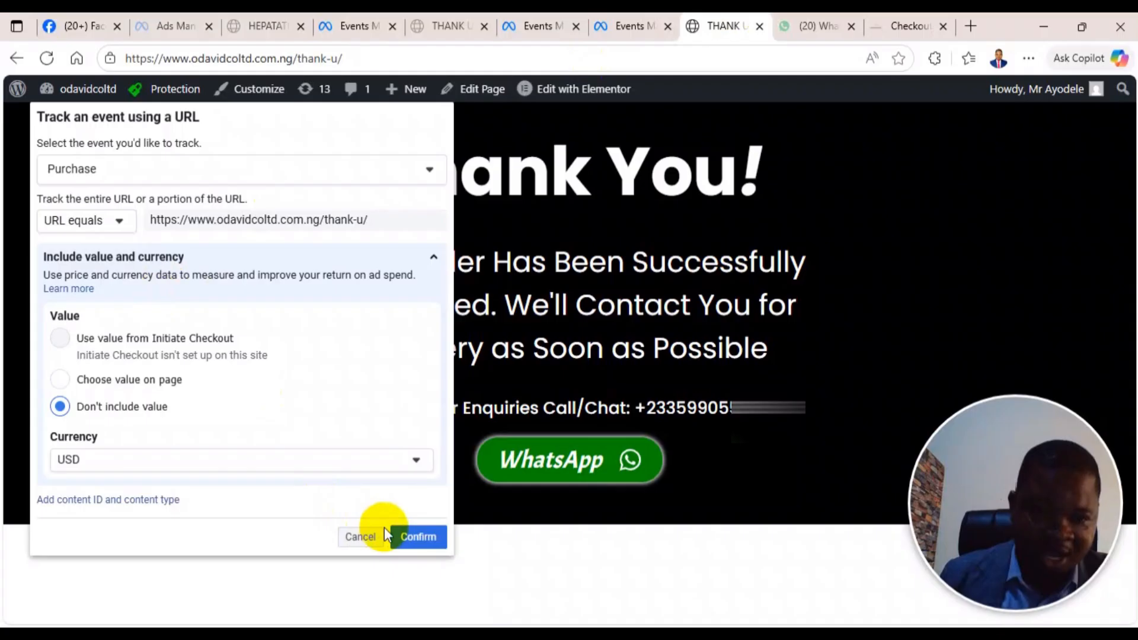
- Confirm the Purchase event for the thank-you URL, finish the event setup, and dismiss the feedback request
click(420, 536)
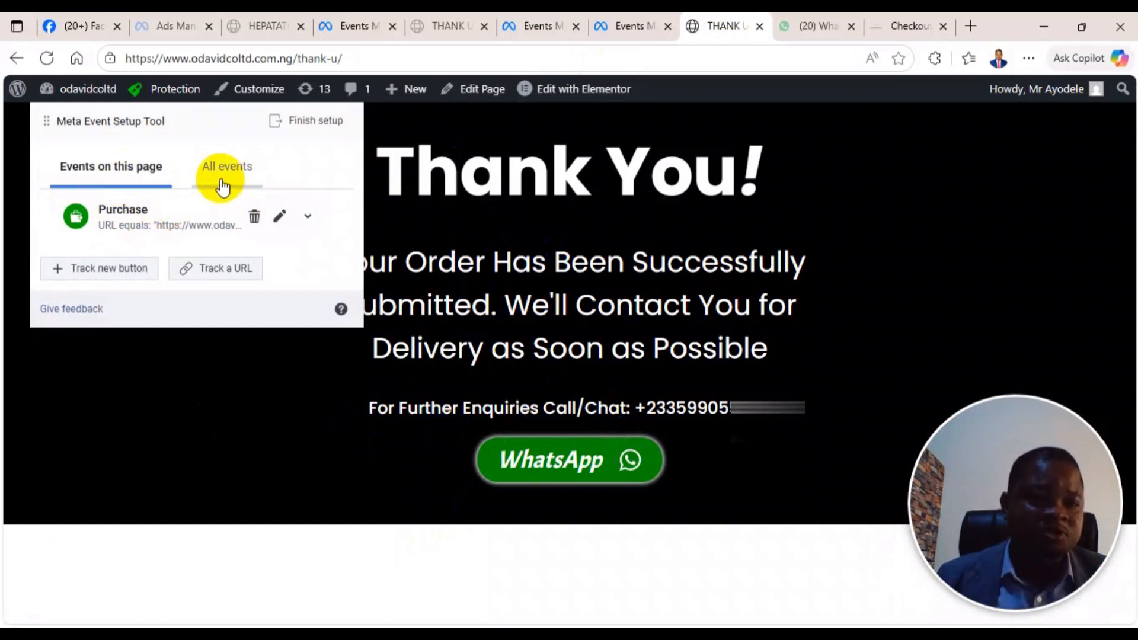
click(313, 123)
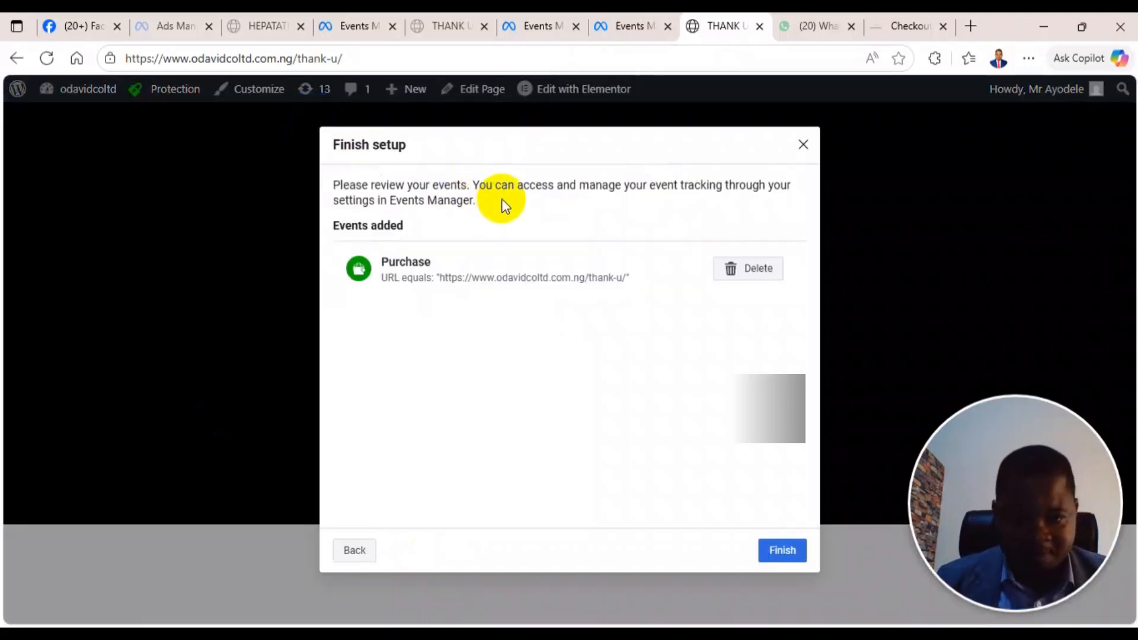
click(780, 550)
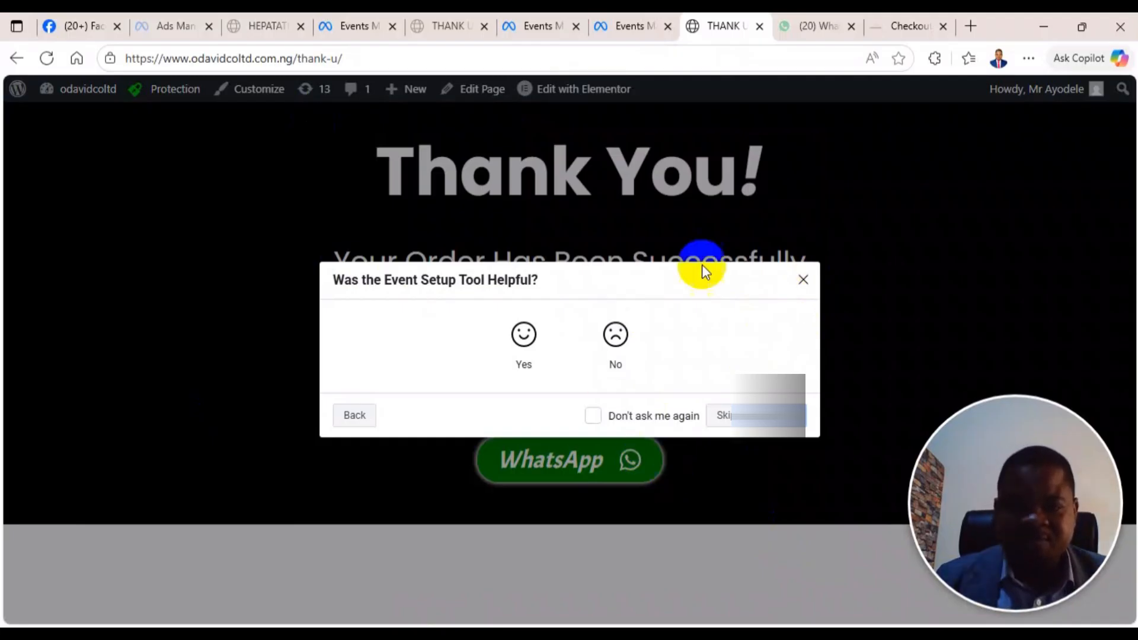
click(806, 278)
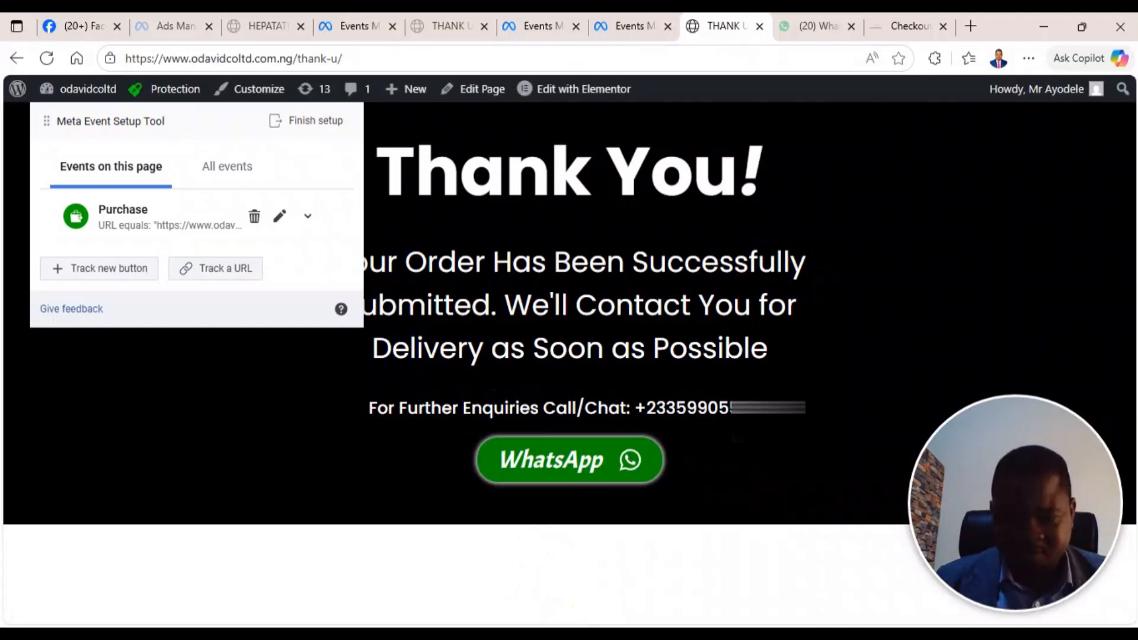
click(323, 122)
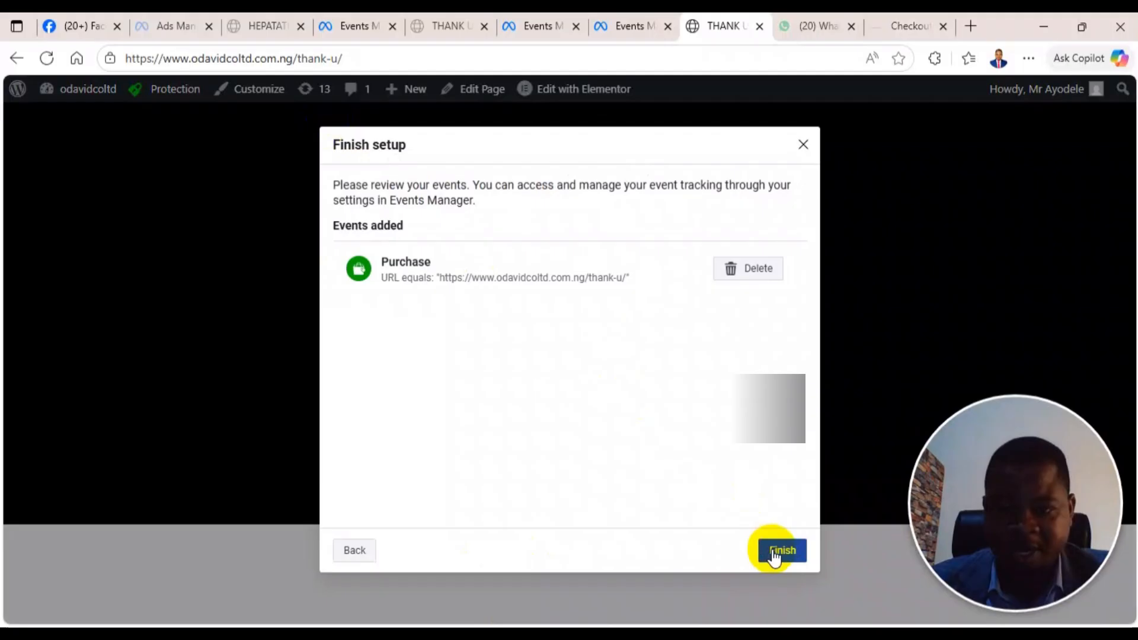
click(799, 140)
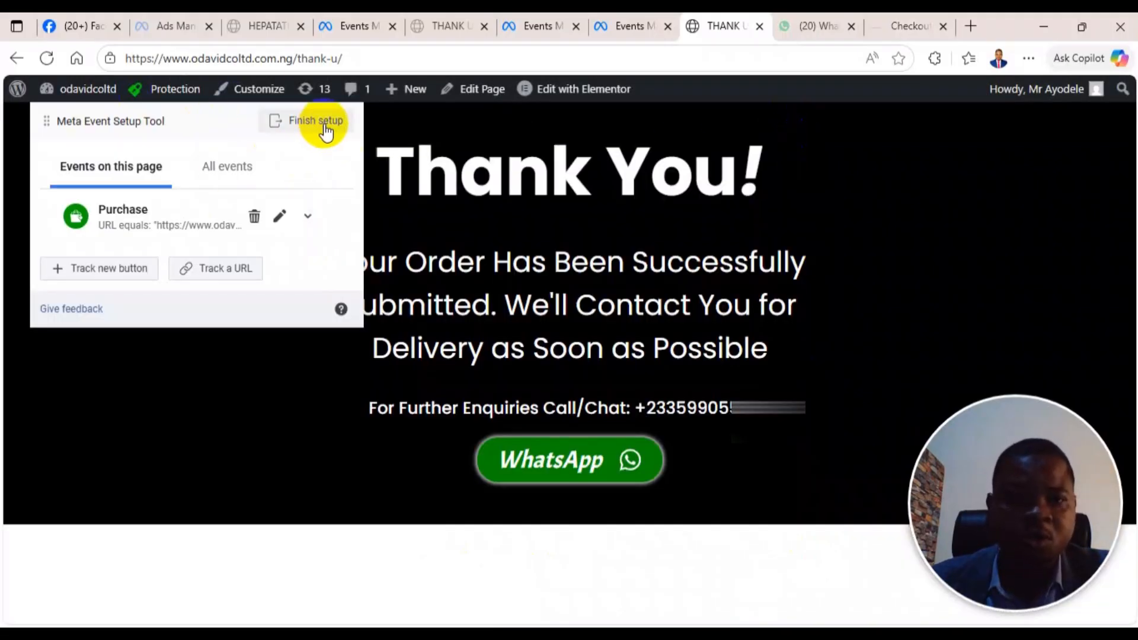
- Return to the Health Workers dataset settings in Events Manager and close the Set Up Events dialog
click(623, 17)
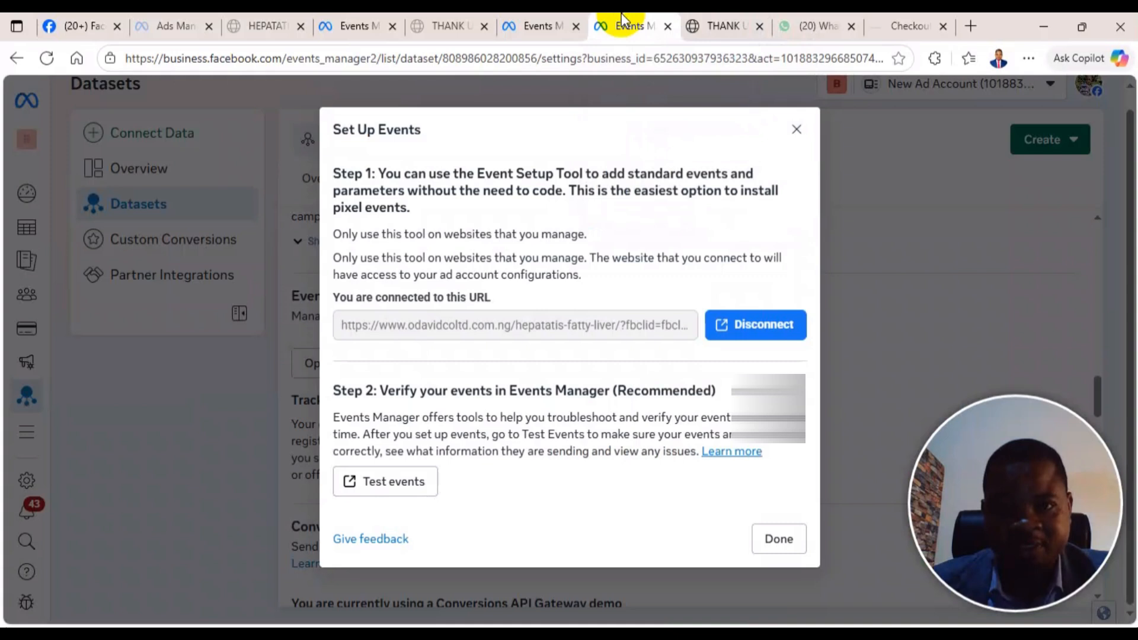
click(795, 128)
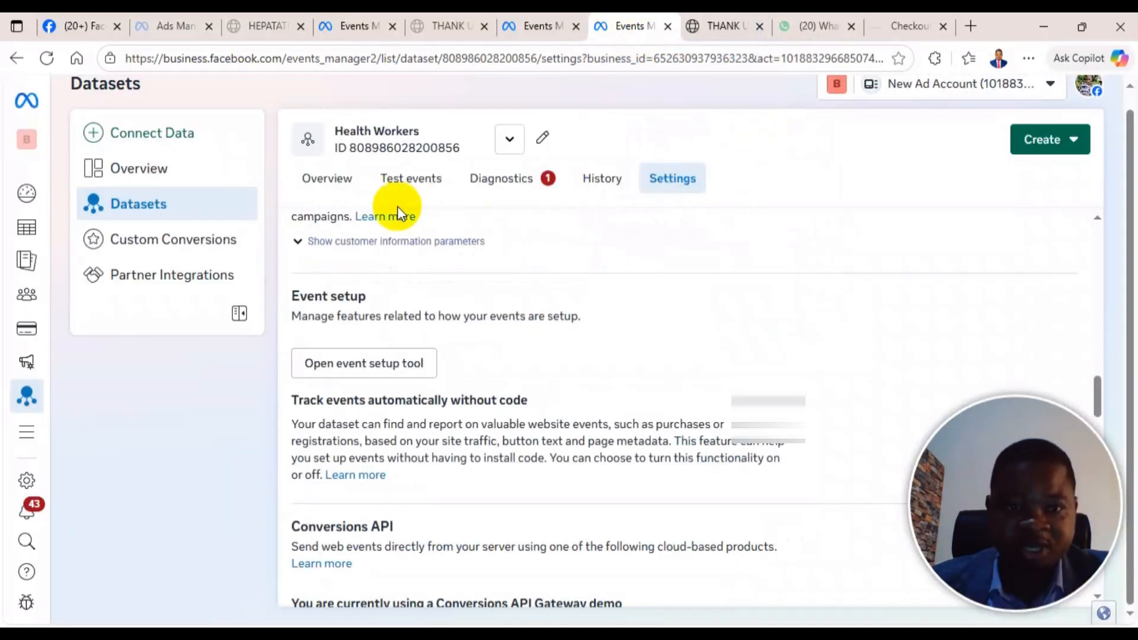
scroll(330, 297, up, 6)
scroll(373, 220, up, 5)
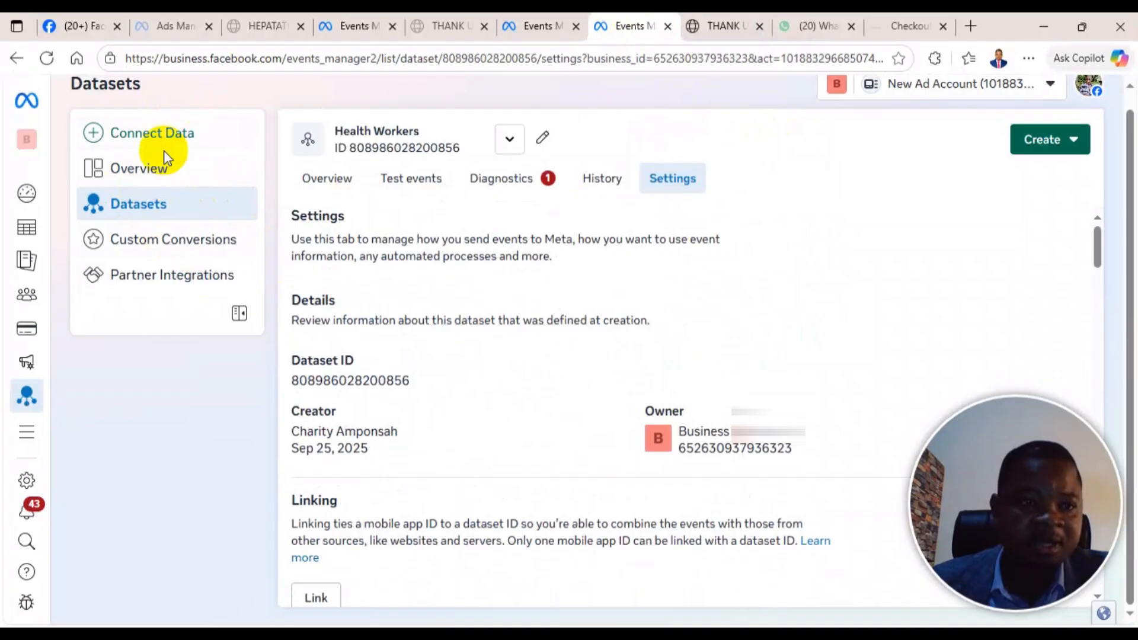
click(190, 244)
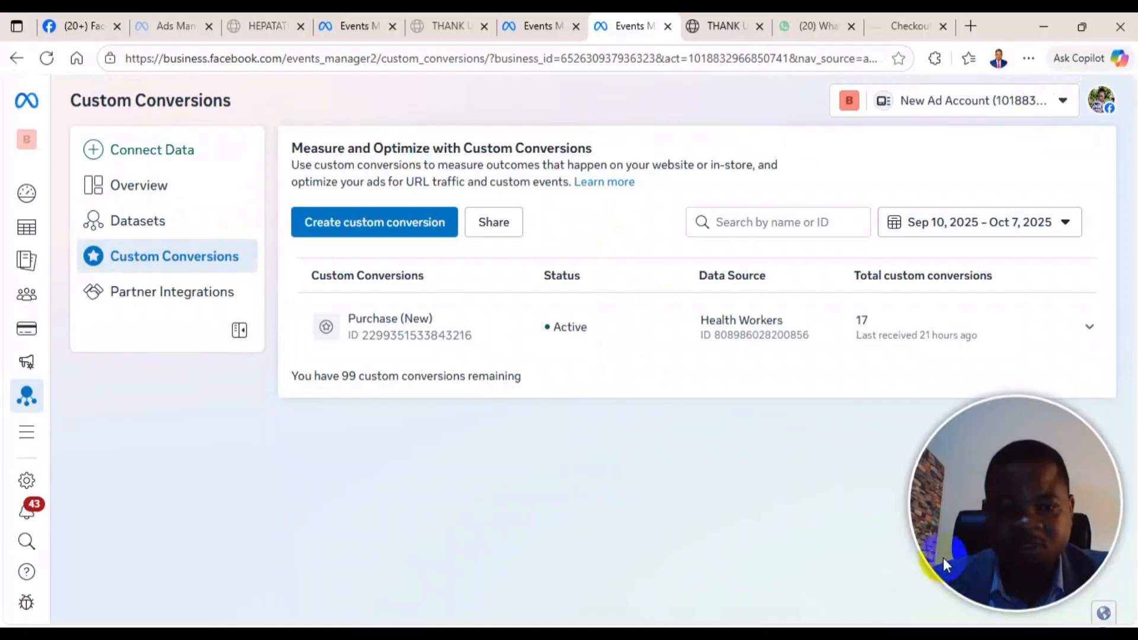
click(406, 224)
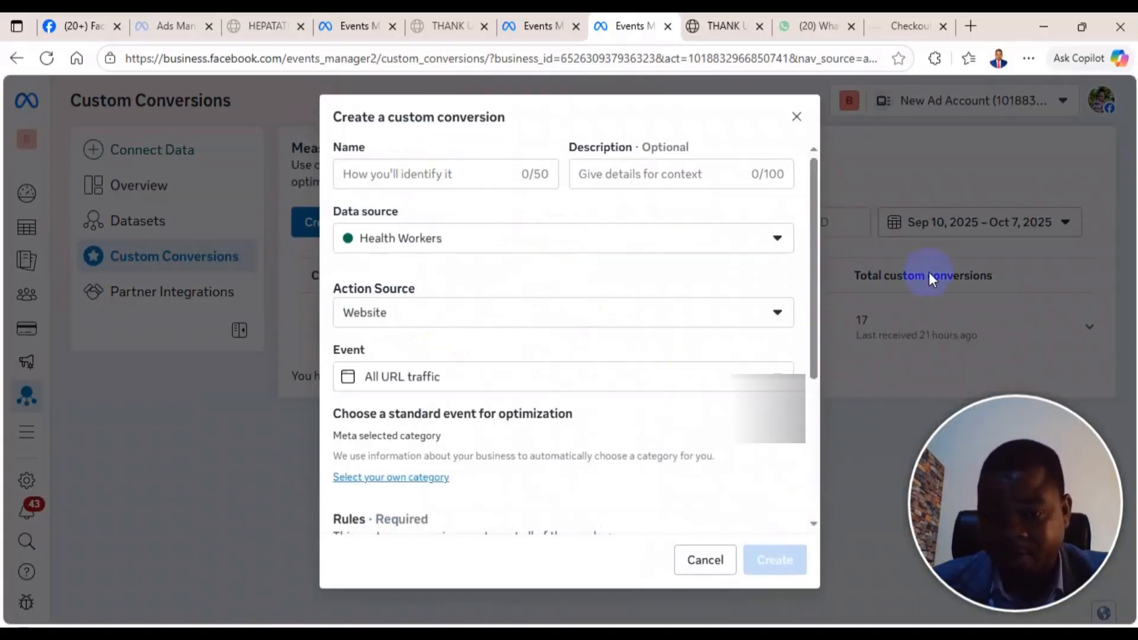
click(417, 173)
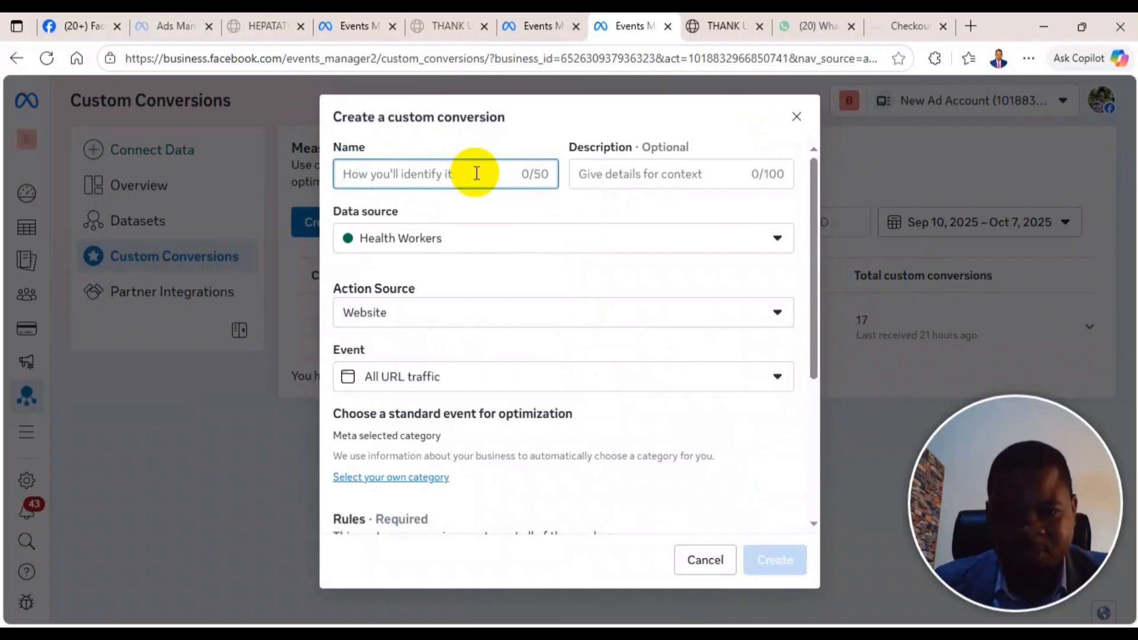
text(Purchase-Diabetes)
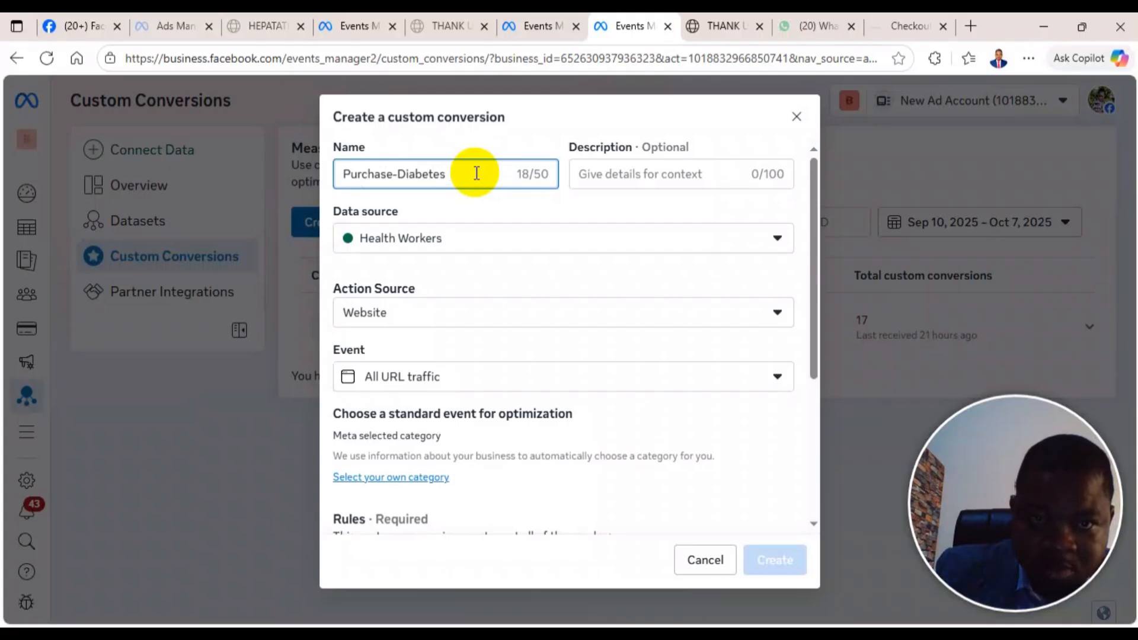
text(.)
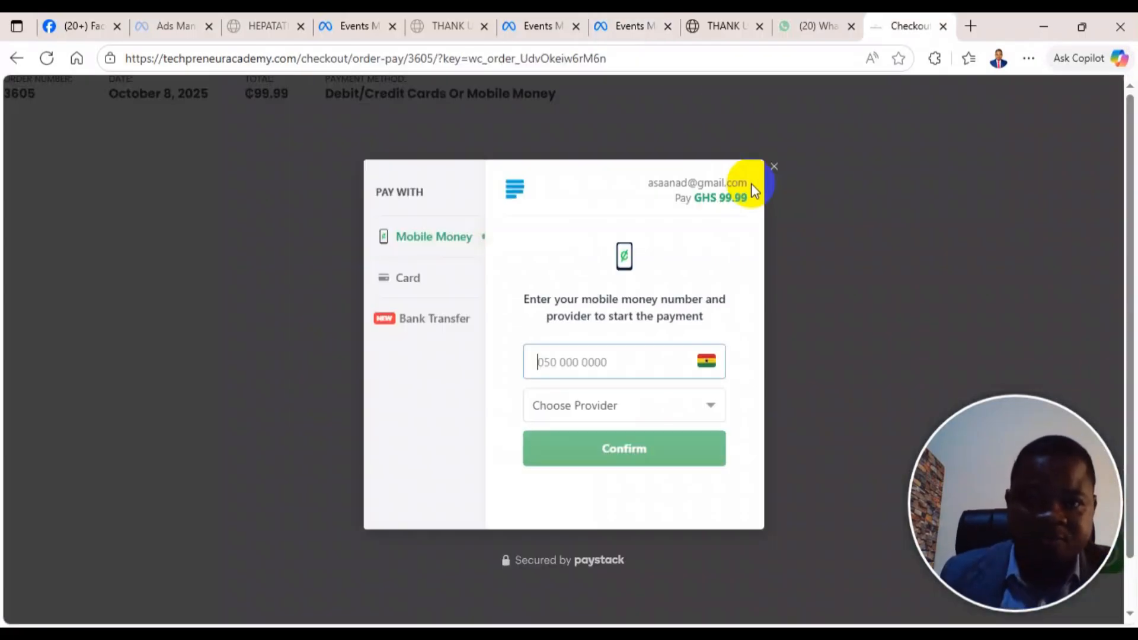
click(362, 14)
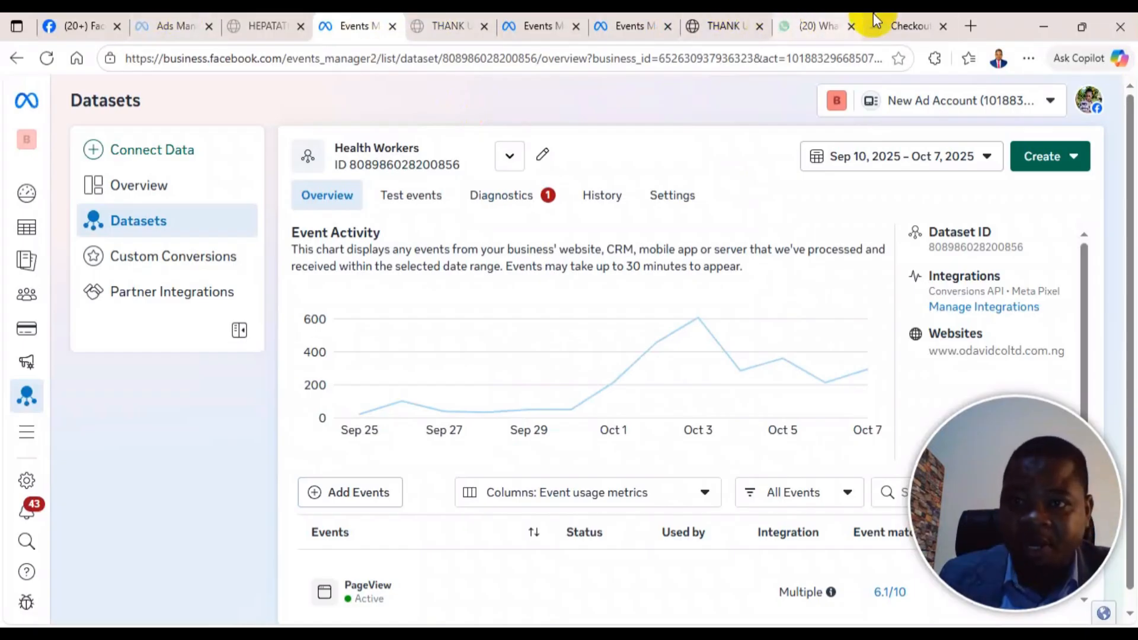
click(536, 25)
click(465, 22)
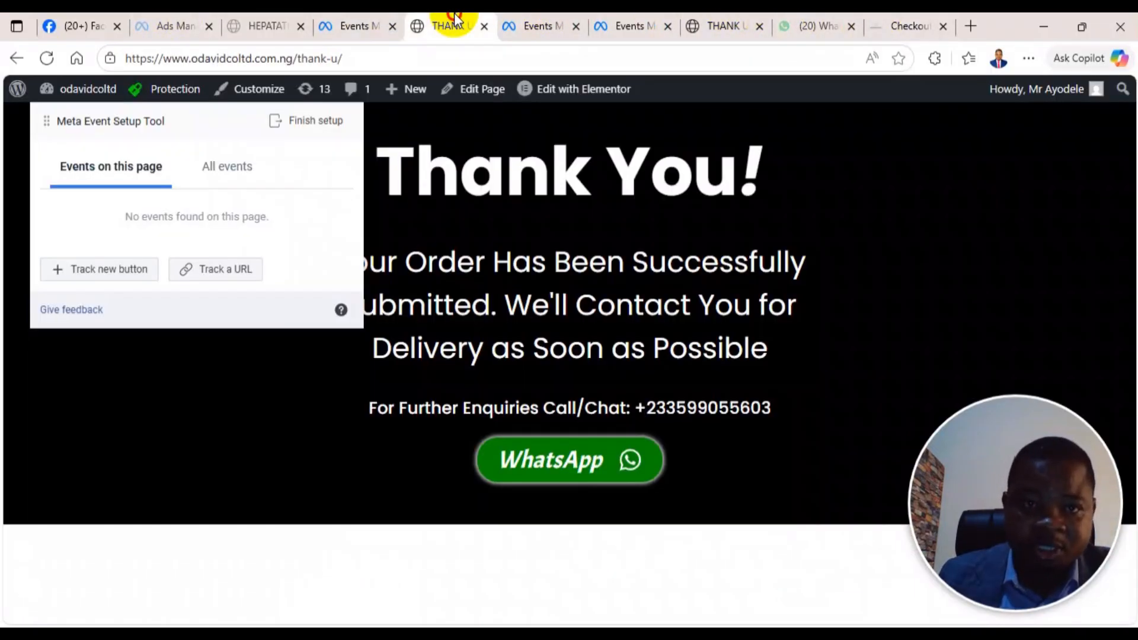
click(367, 21)
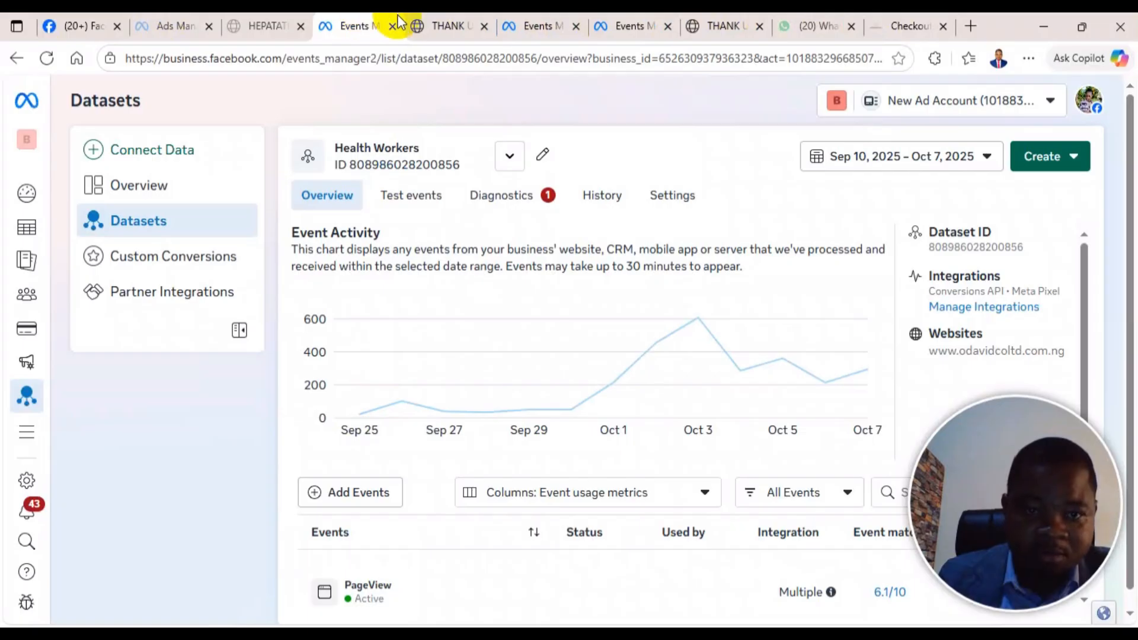
mouse_move(571, 465)
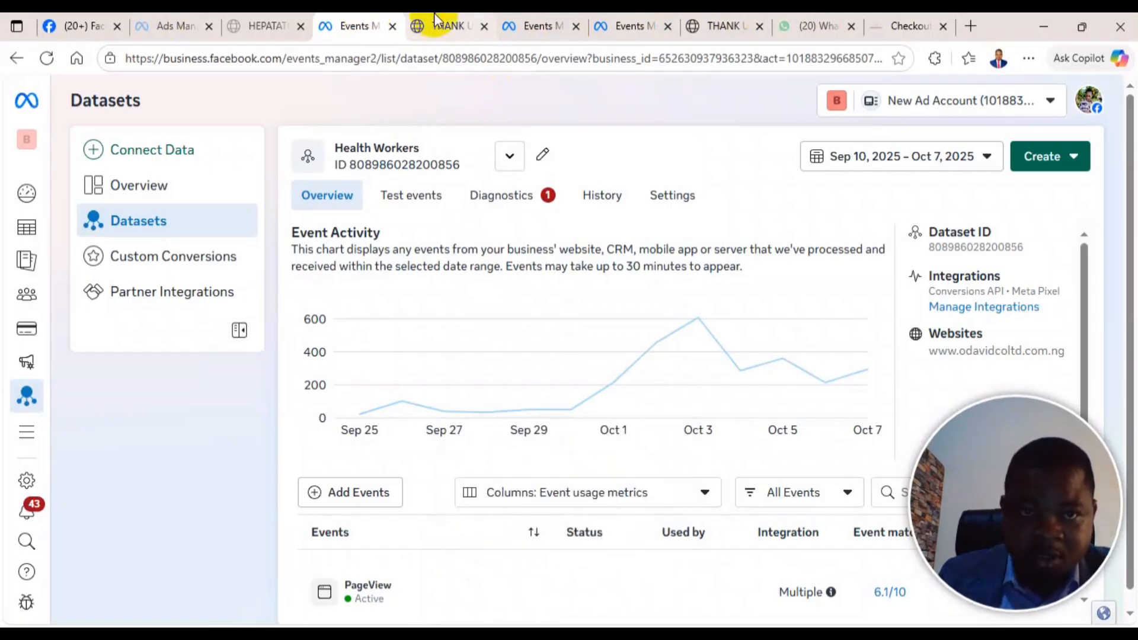
click(552, 24)
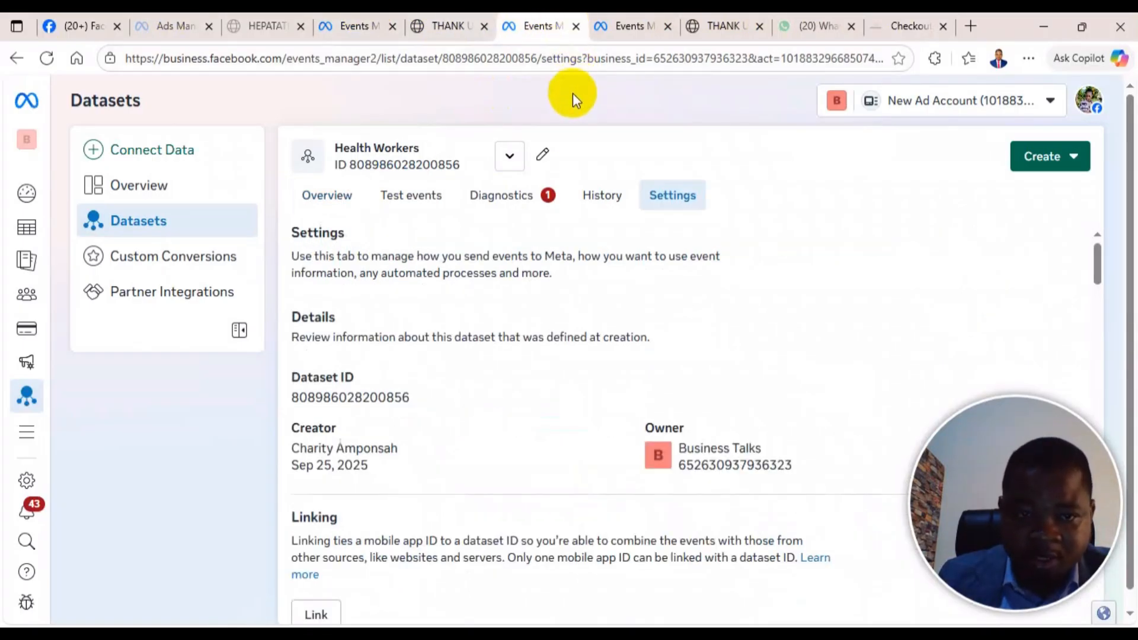
- From the Health Workers dataset overview, start a new custom conversion and name it "Purchase -Diabetes supp."
click(367, 24)
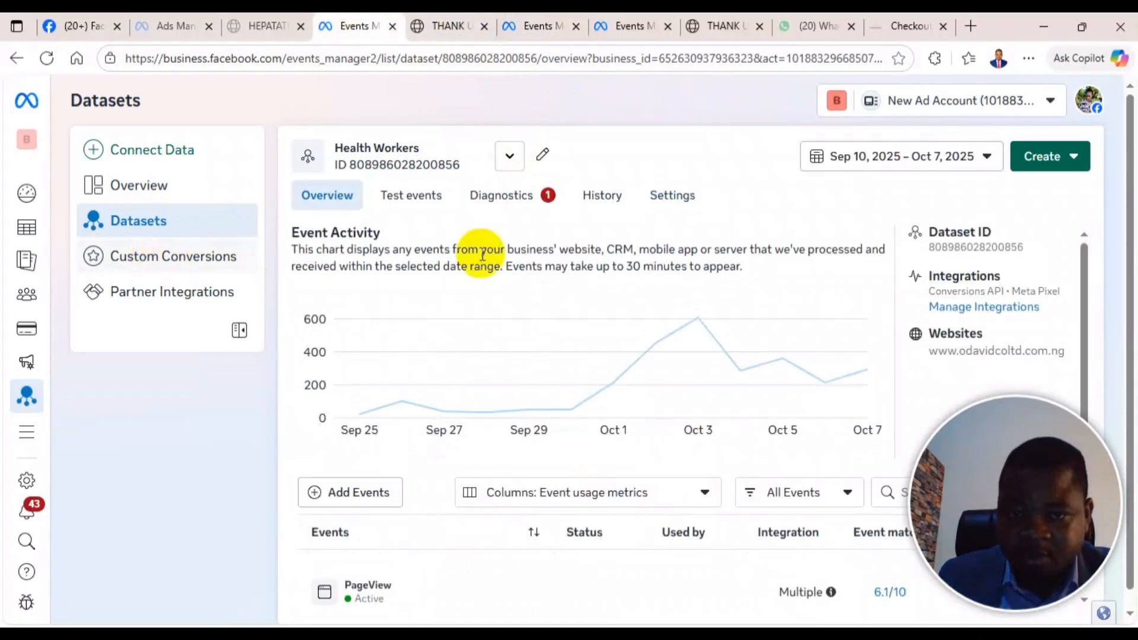
click(177, 258)
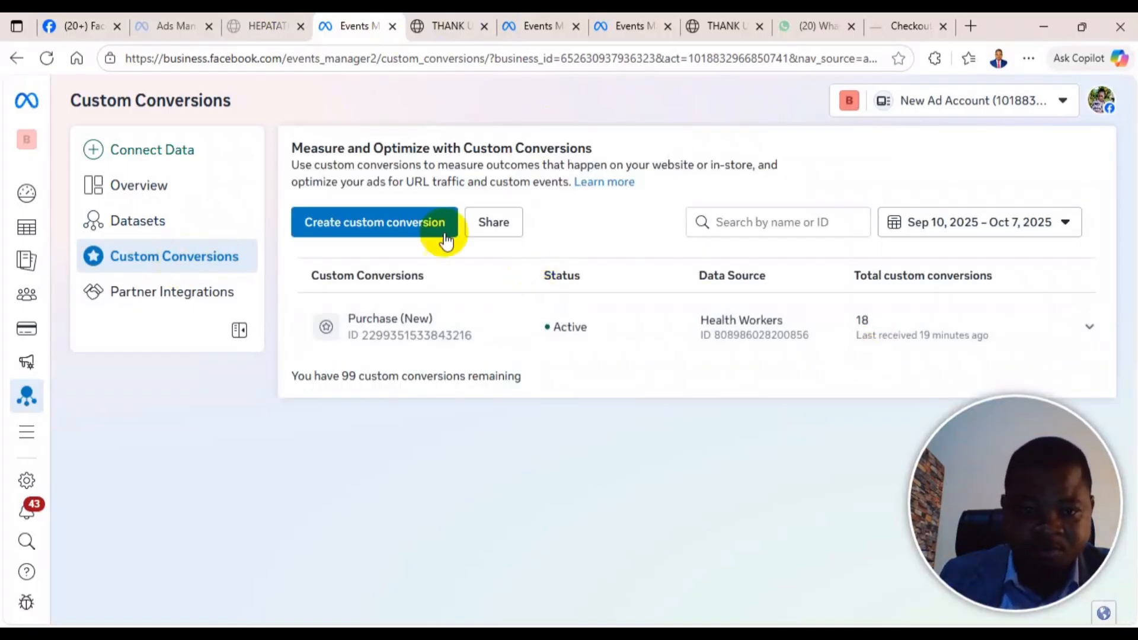
click(382, 223)
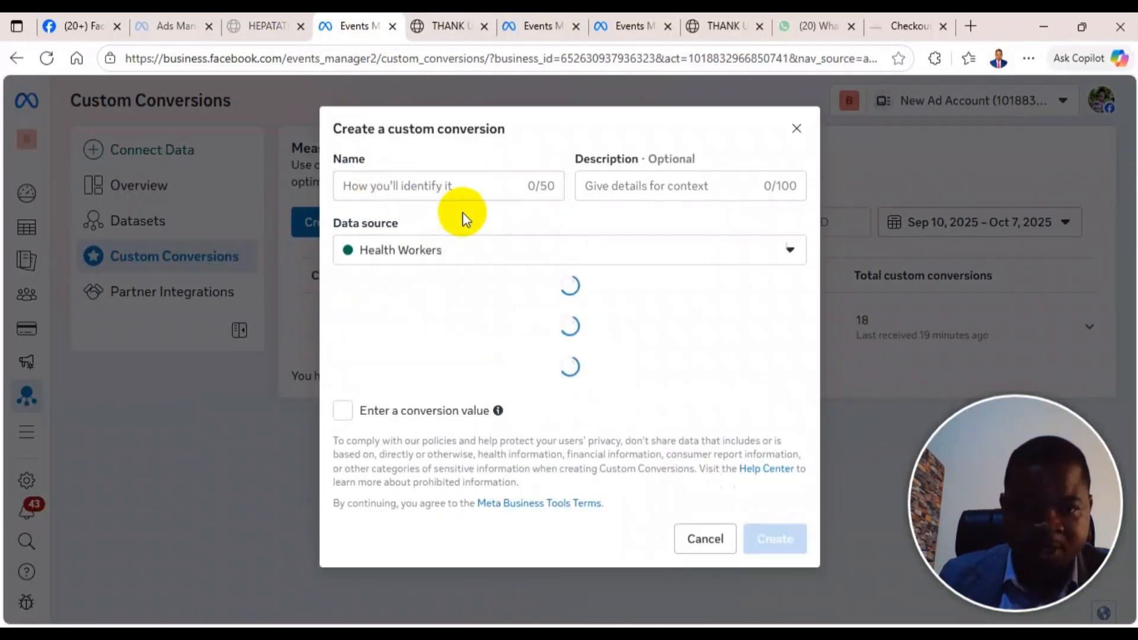
click(432, 177)
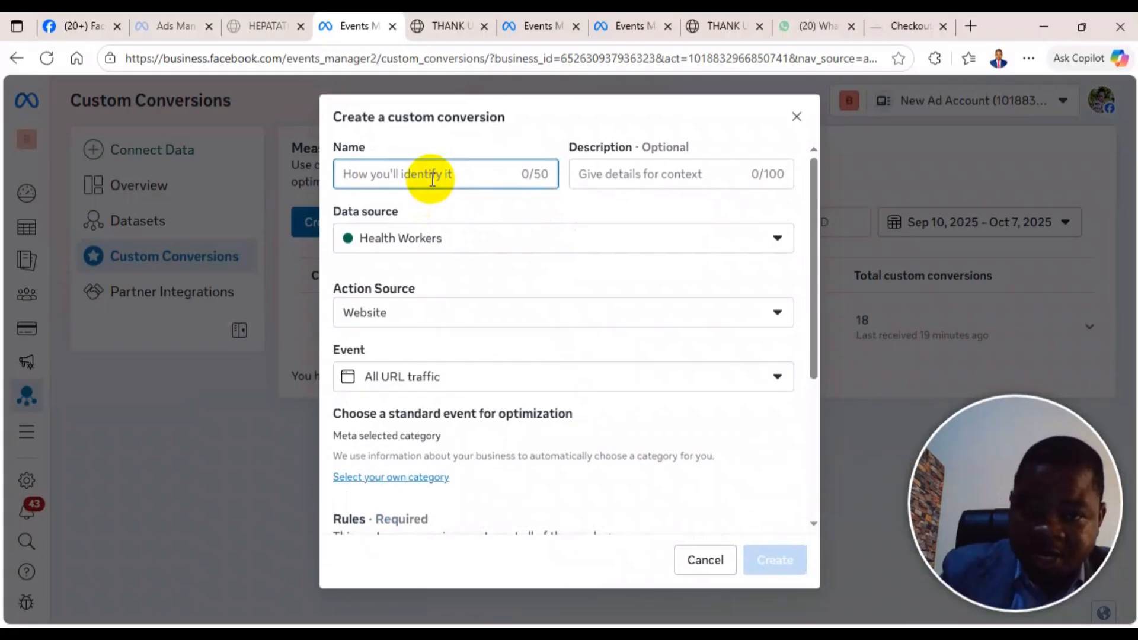
text(Purchase -Diabetes supp.)
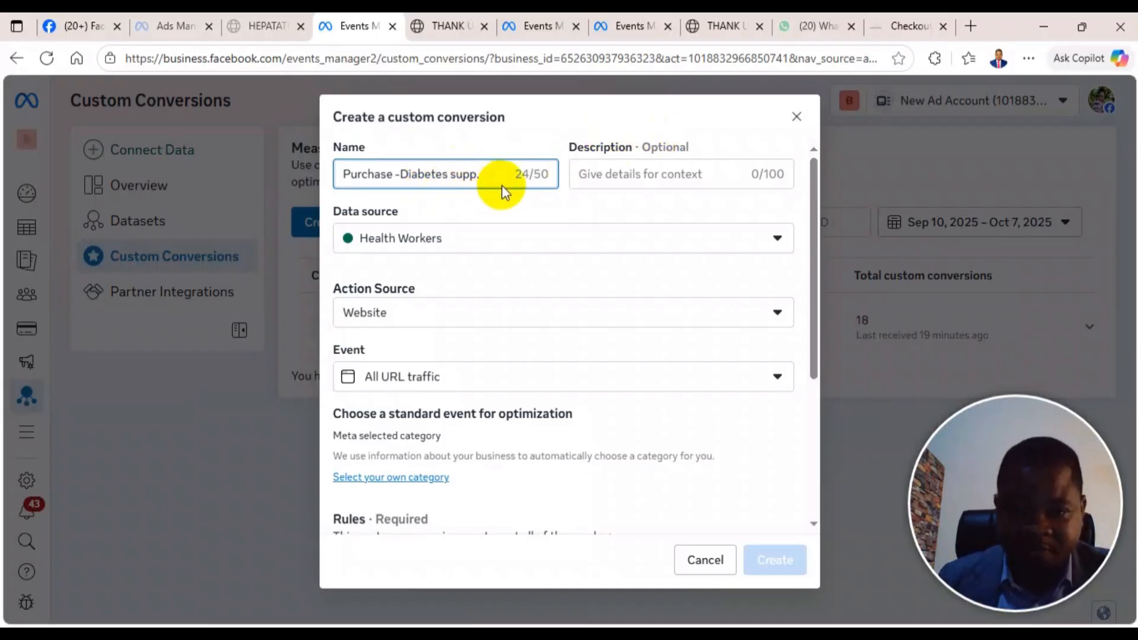
scroll(498, 363, down, 3)
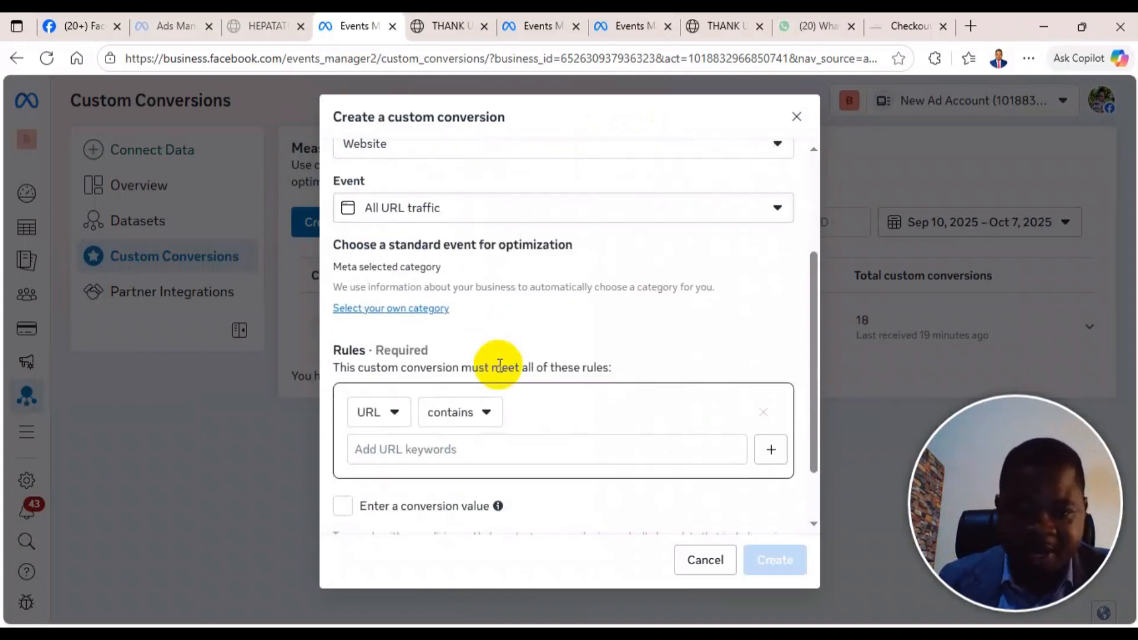
scroll(500, 364, down, 2)
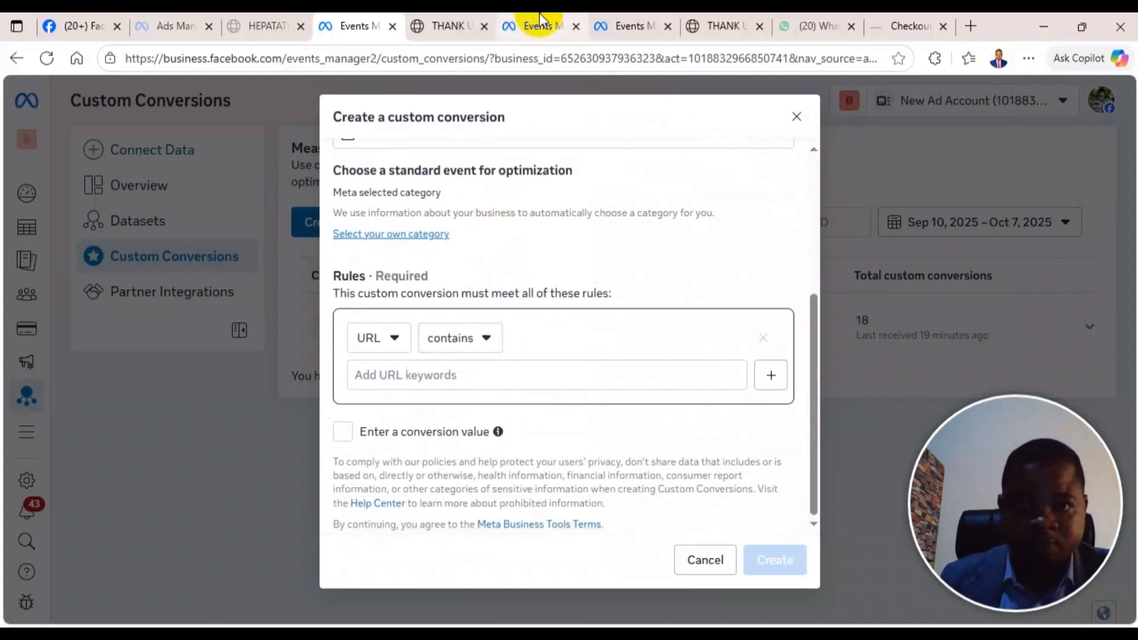
click(700, 26)
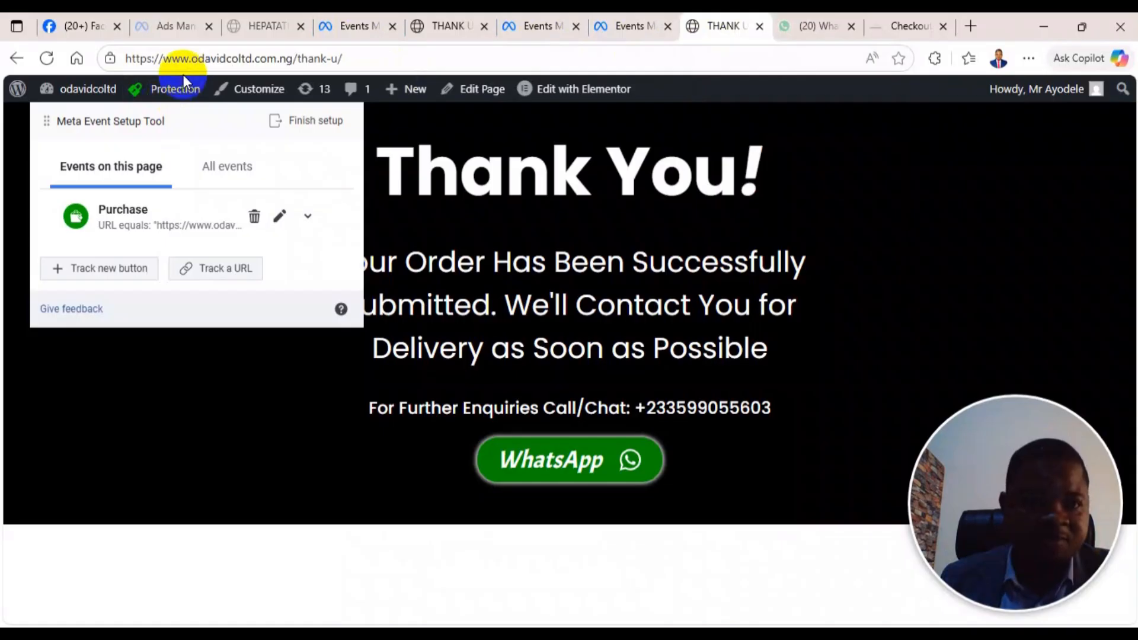
right_click(217, 62)
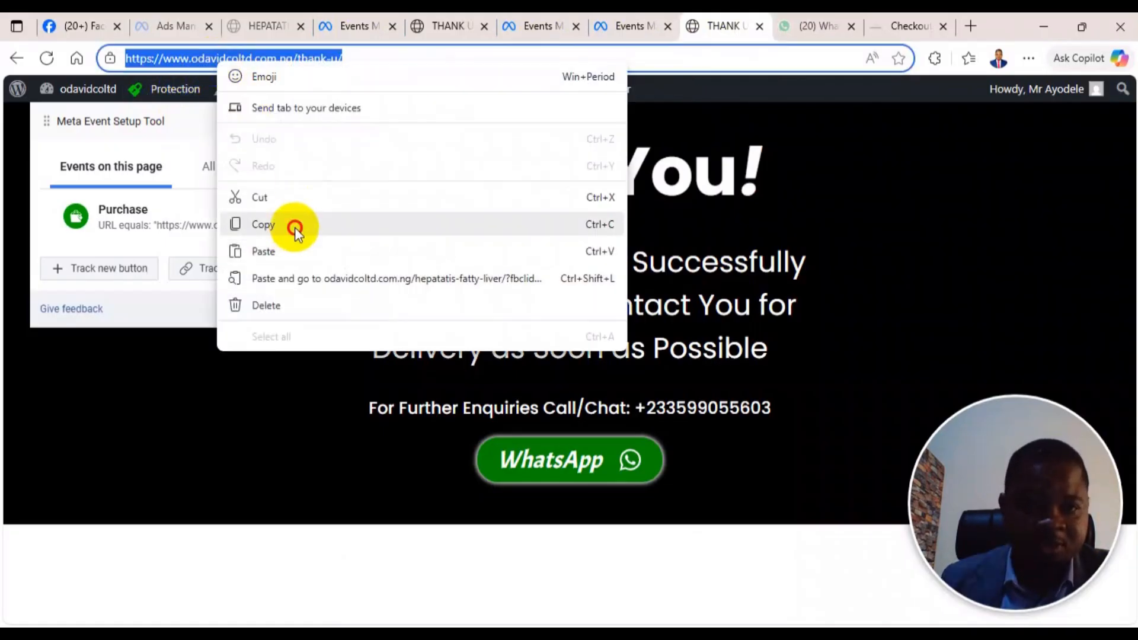
click(296, 232)
click(373, 26)
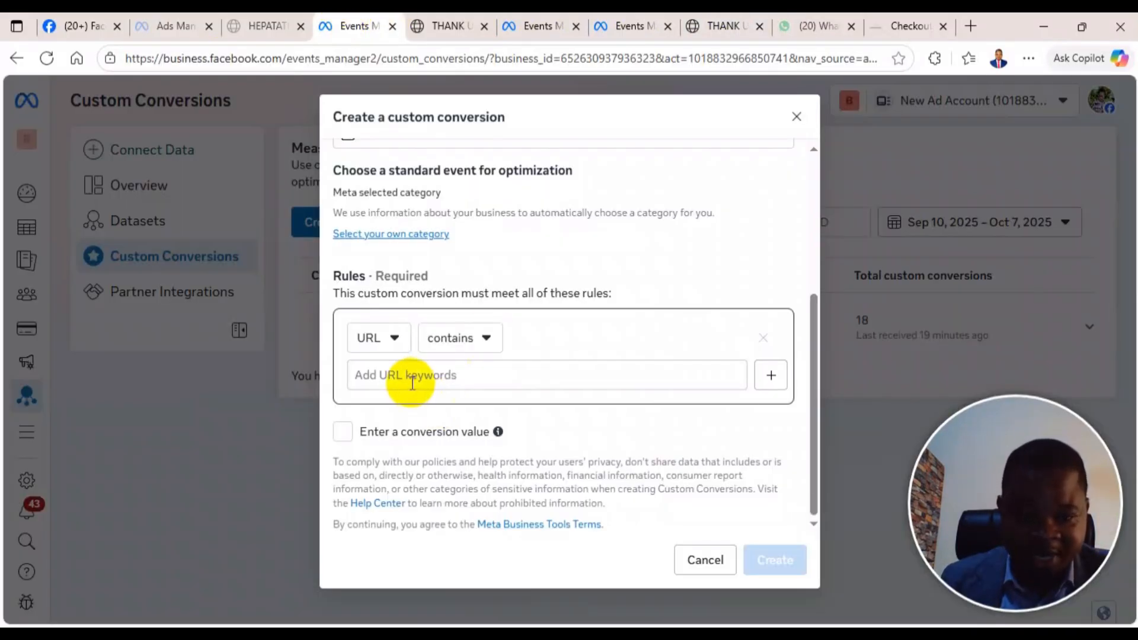
right_click(412, 376)
click(469, 187)
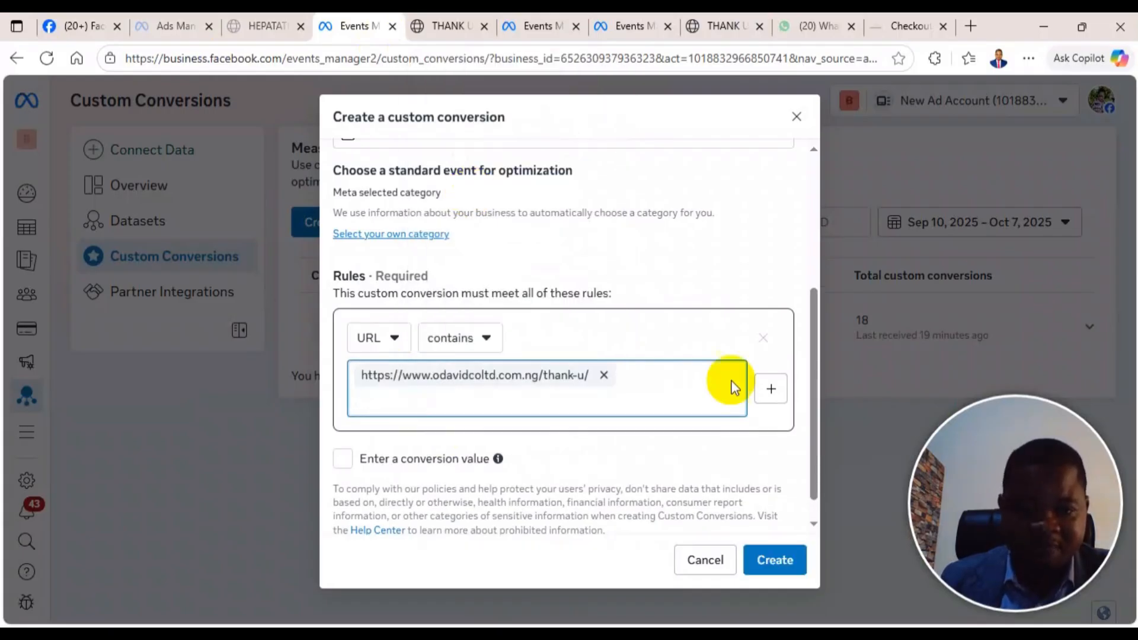
- Review the custom conversion's name, data source, event and thank-you URL rule, and inspect the available match conditions for the URL
scroll(612, 255, up, 5)
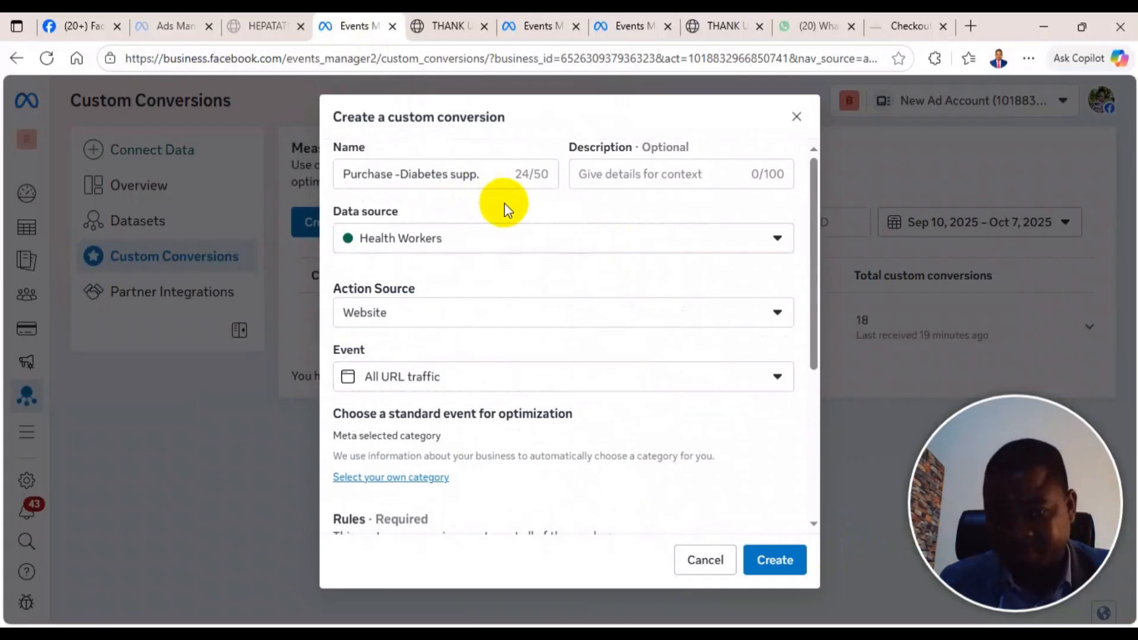
scroll(546, 399, down, 5)
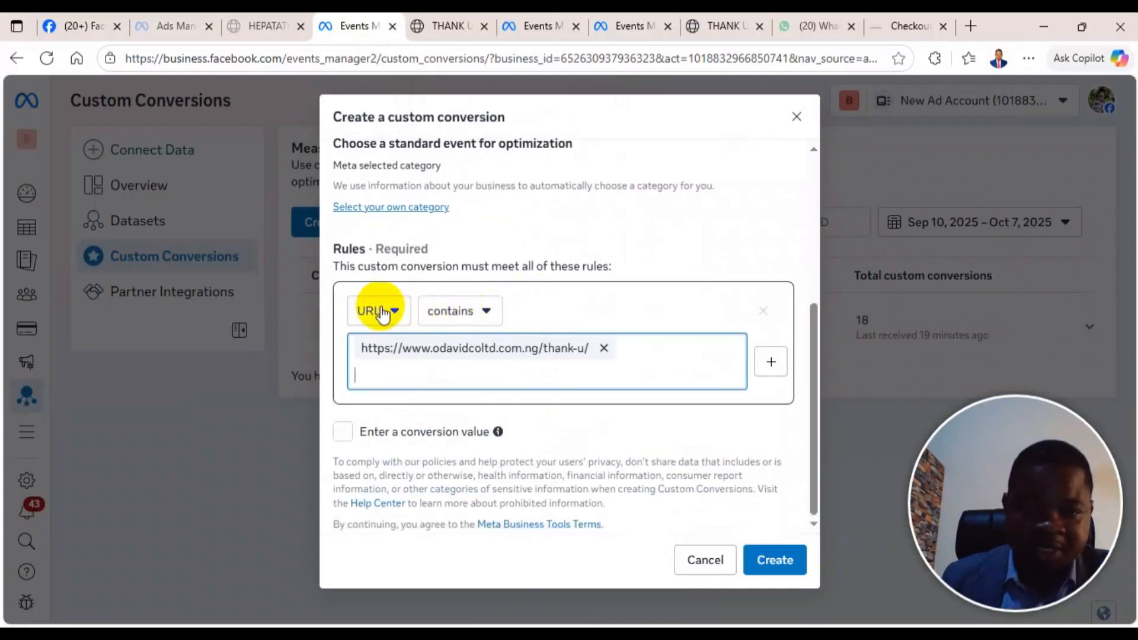
click(454, 310)
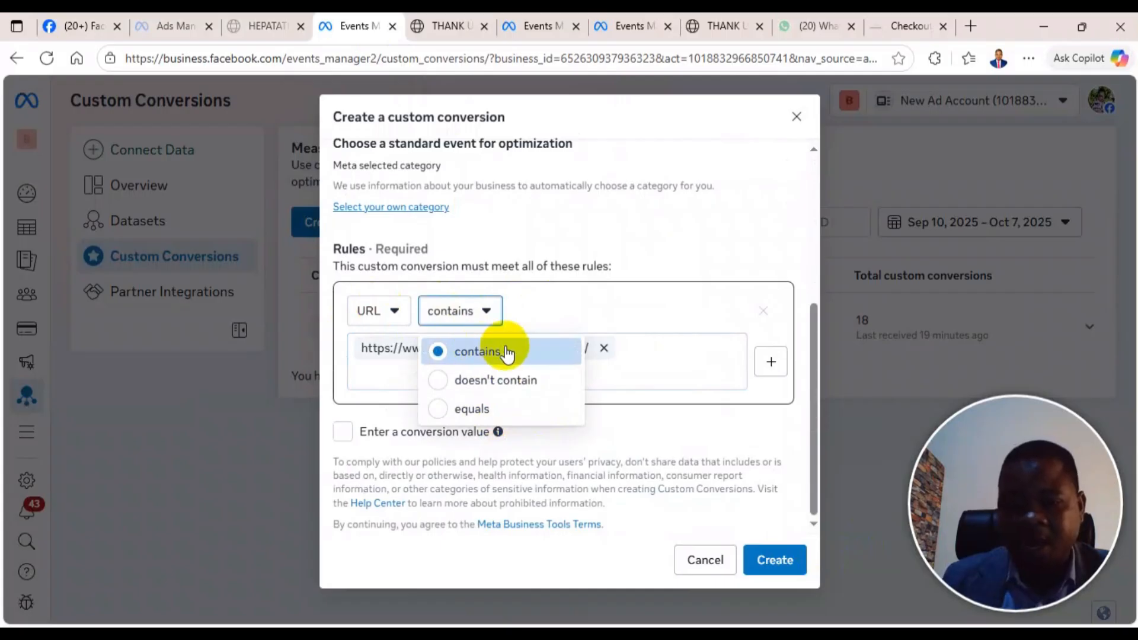
click(541, 305)
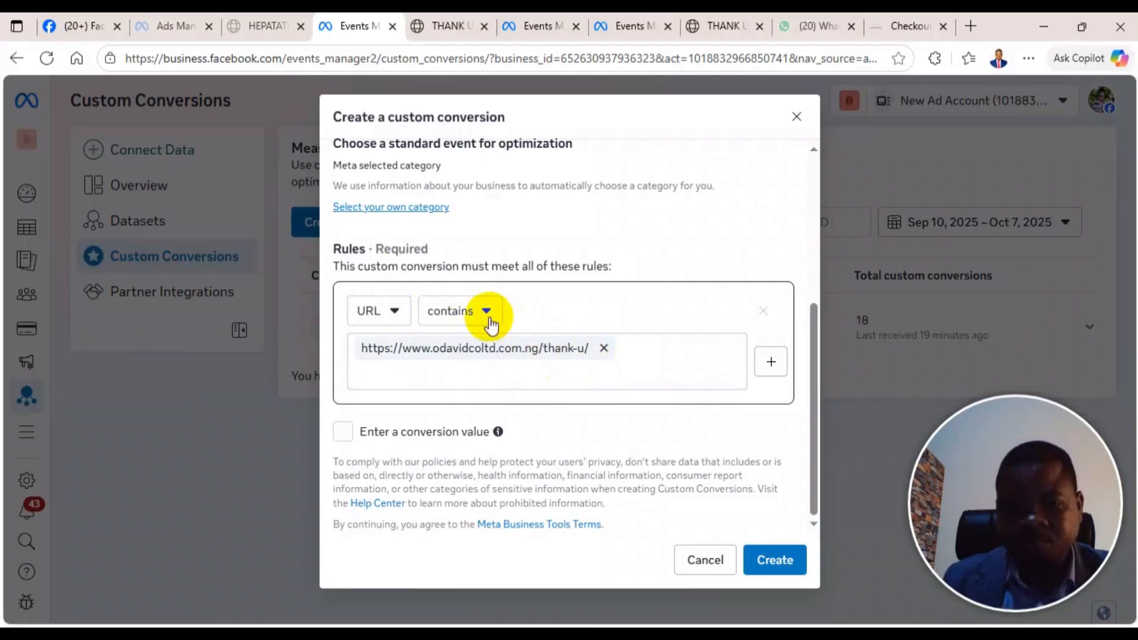
click(472, 316)
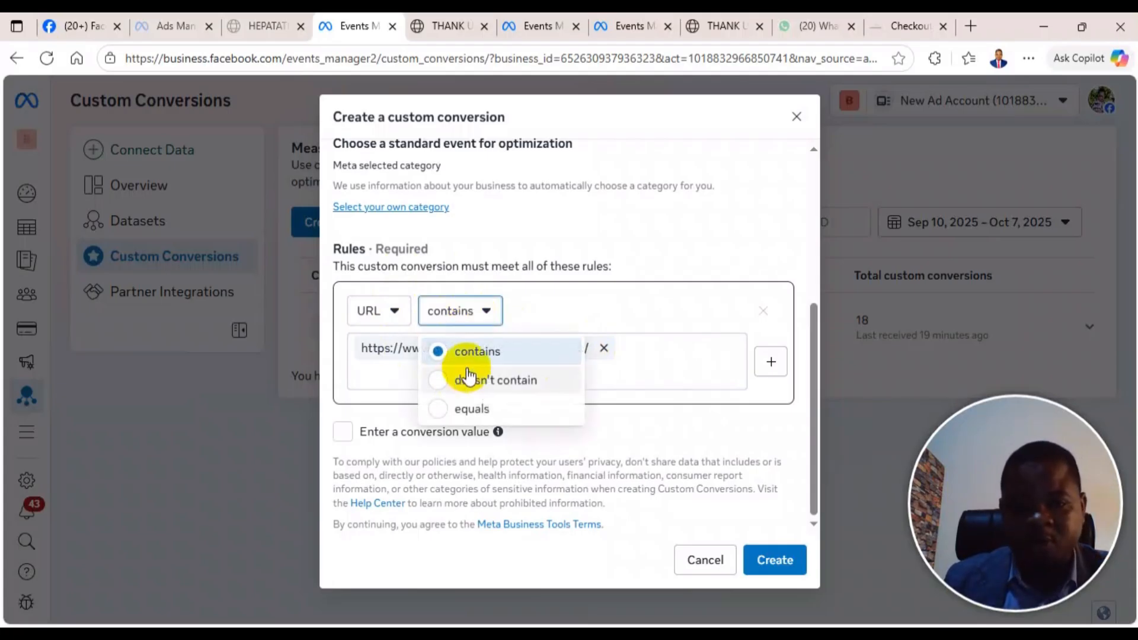
click(639, 249)
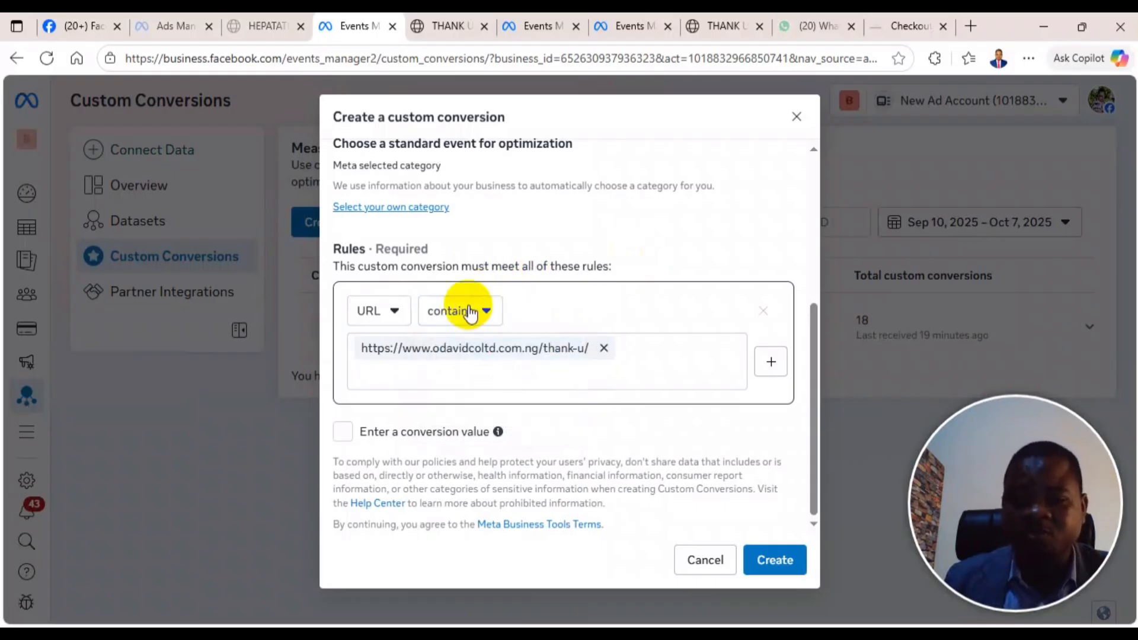
click(469, 316)
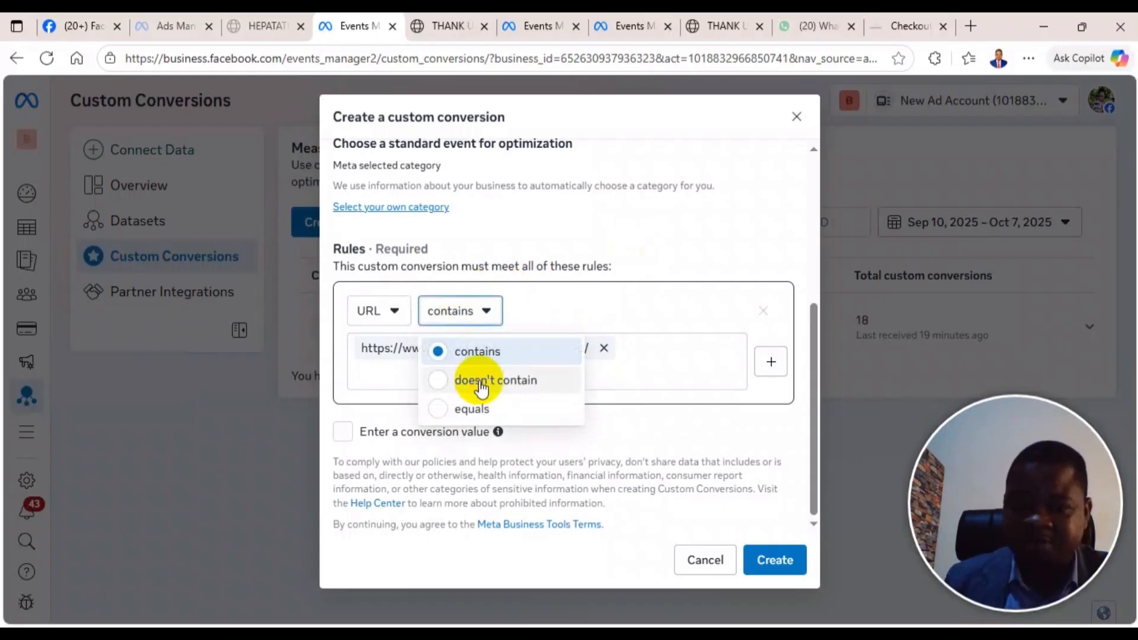
click(548, 211)
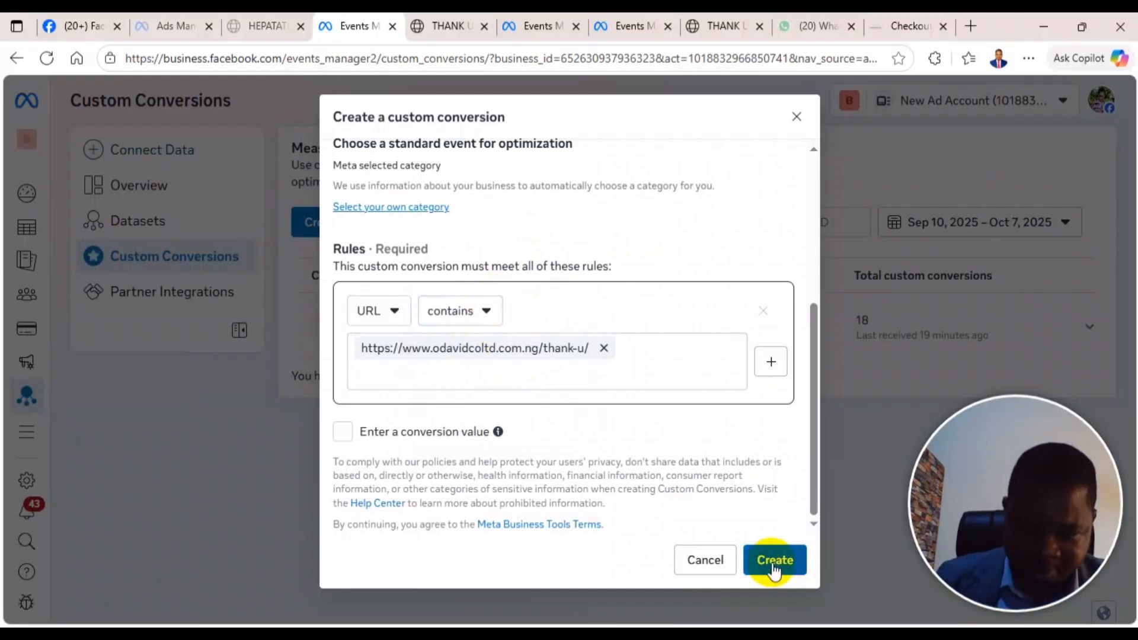
- Close the custom conversion form without creating it and expand the existing Purchase (New) custom conversion to examine its rule and activity chart
click(797, 117)
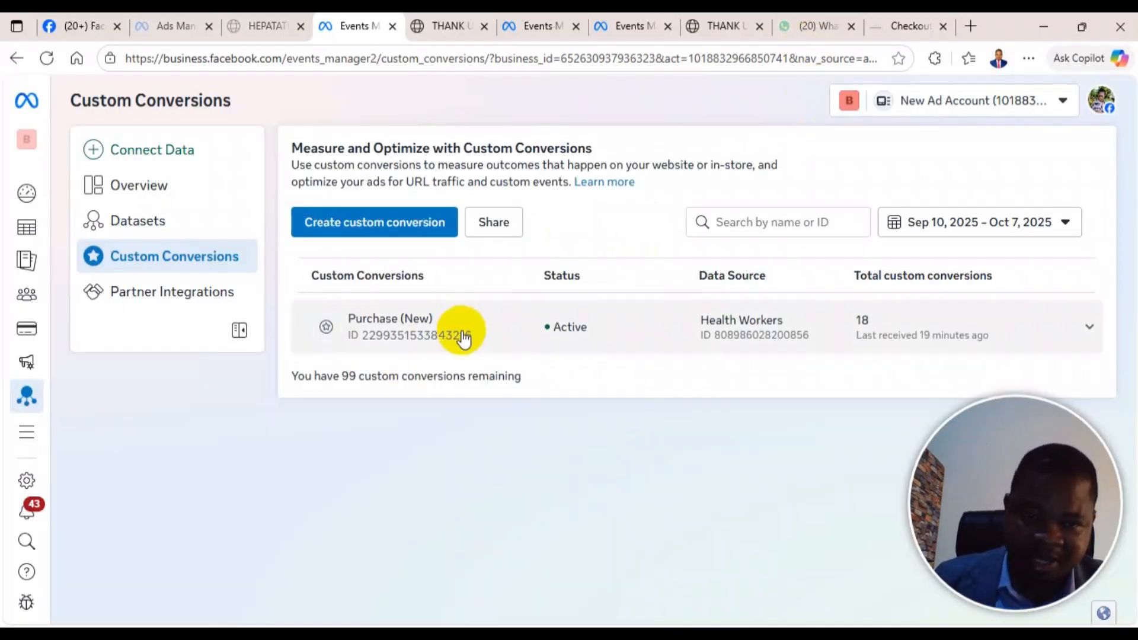
click(463, 336)
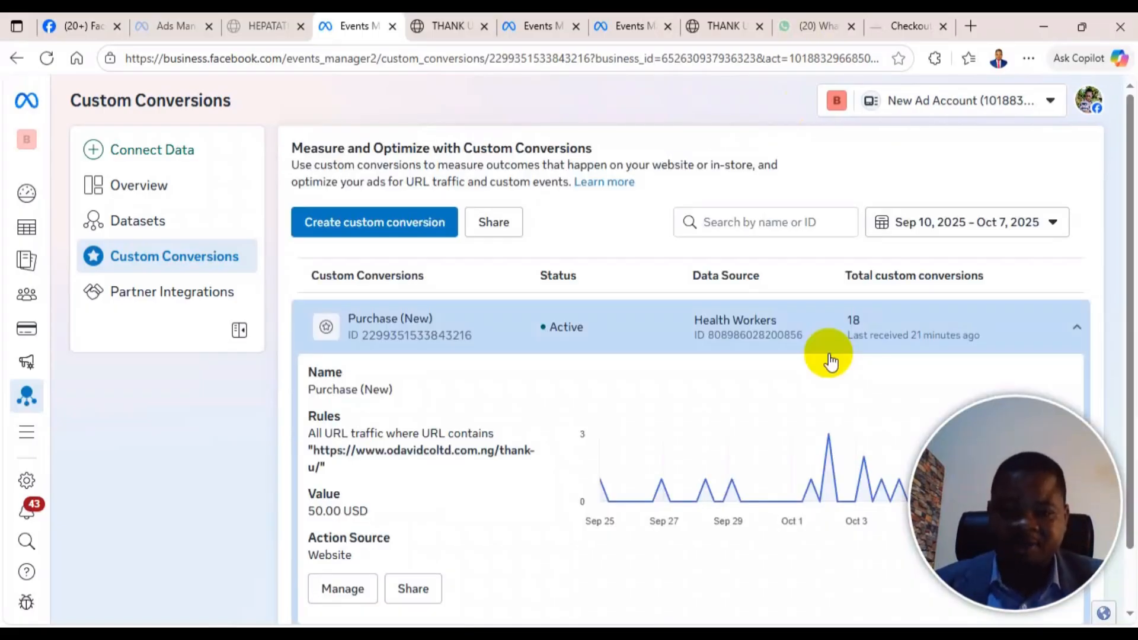
scroll(830, 359, down, 1)
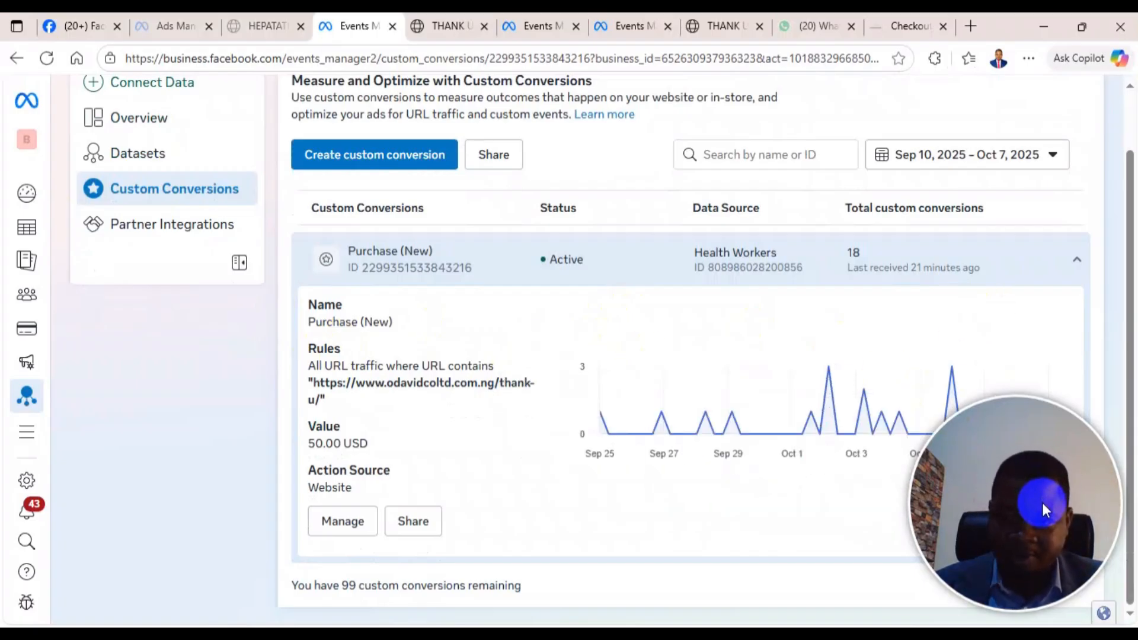
drag(1045, 510, 247, 546)
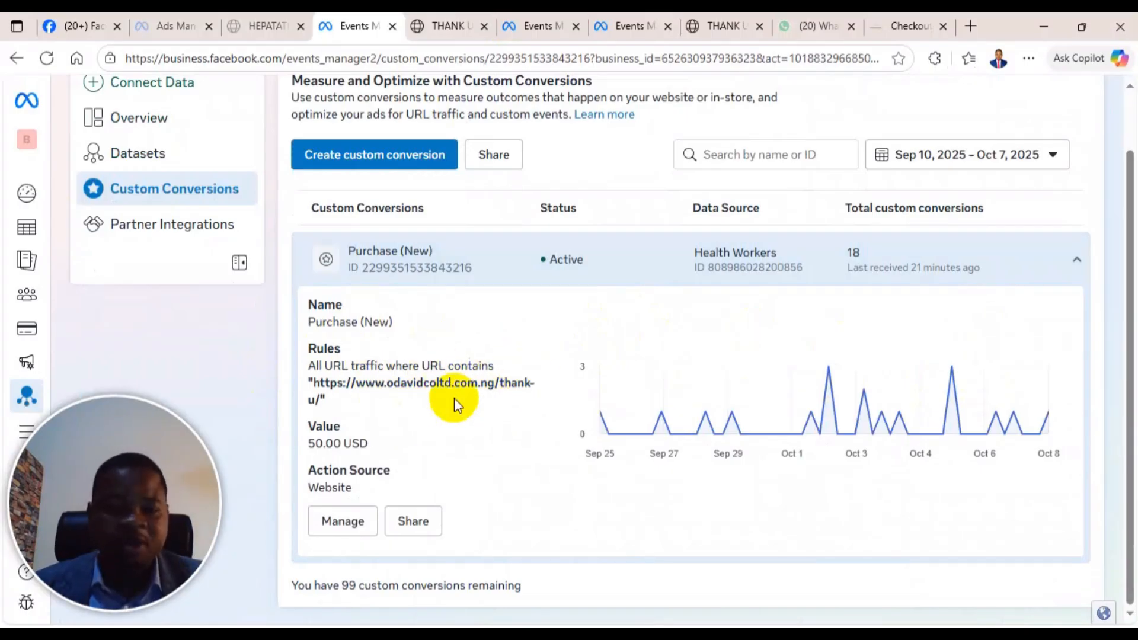
- Switch to Ads Manager and check the dataset and conversion event in Health Workers ads Campaign-Sept. 2025's New Sales Ad Set against the custom conversion
click(181, 23)
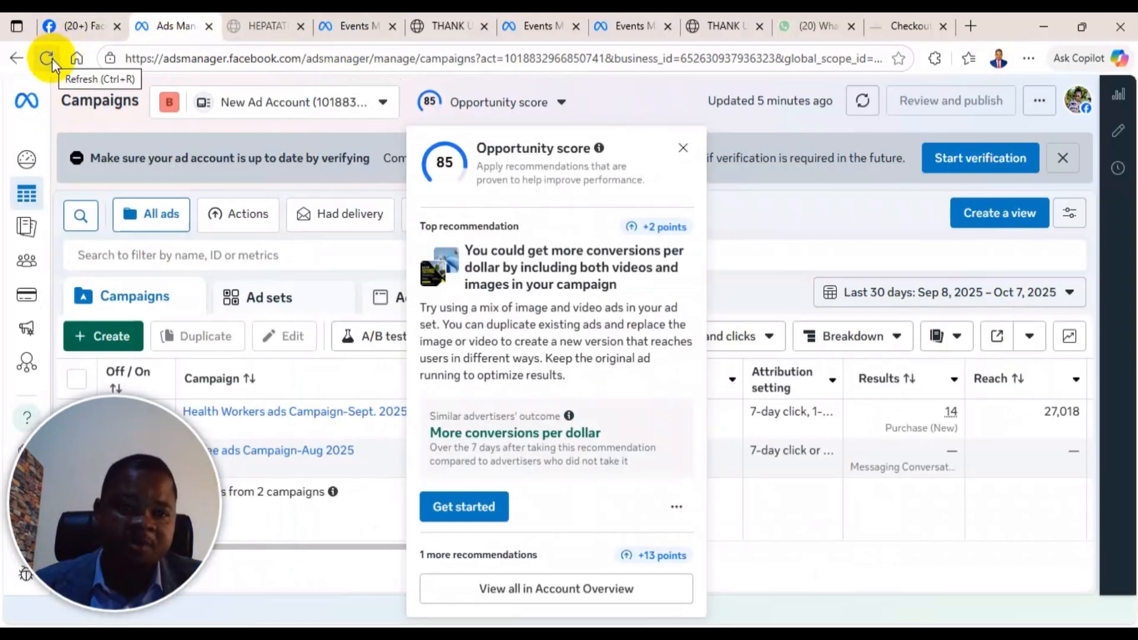
click(682, 148)
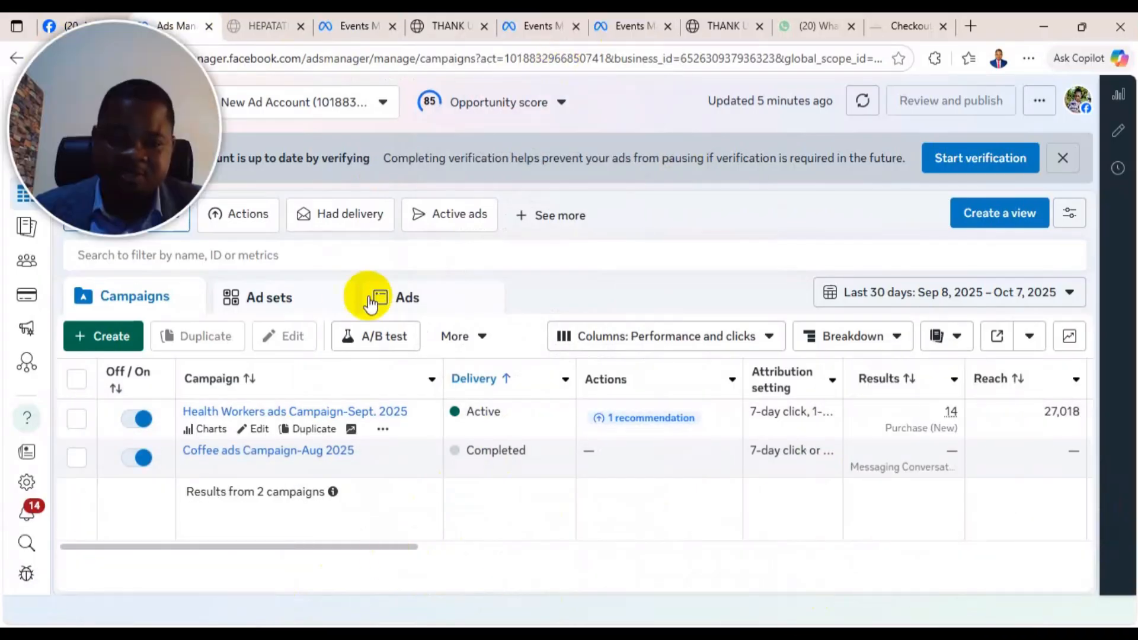
click(252, 413)
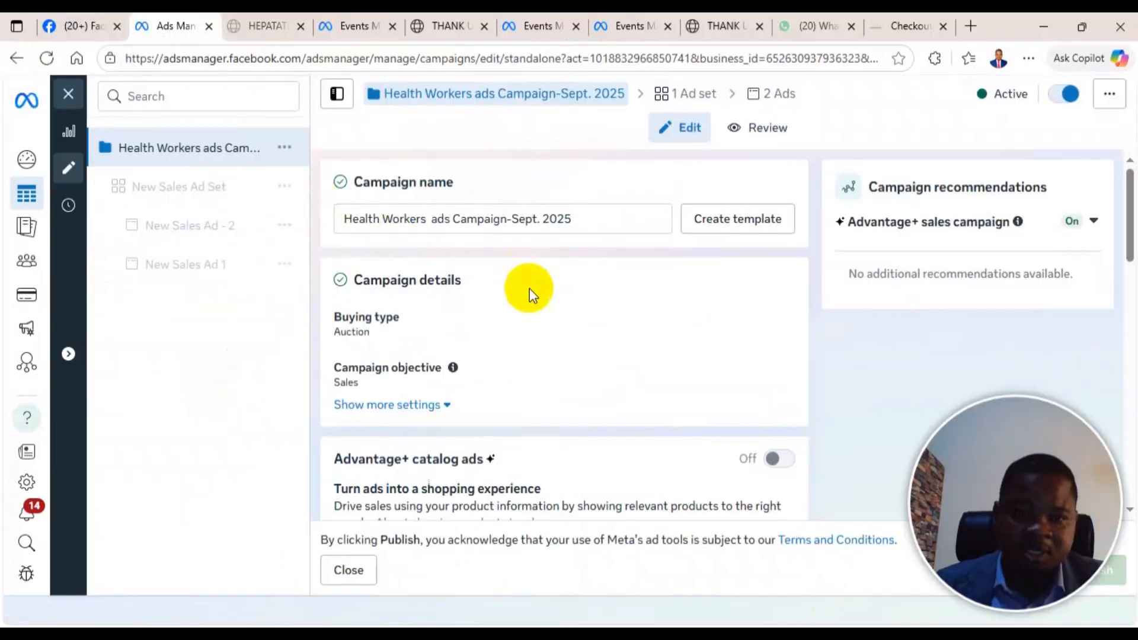
scroll(522, 296, down, 4)
click(169, 191)
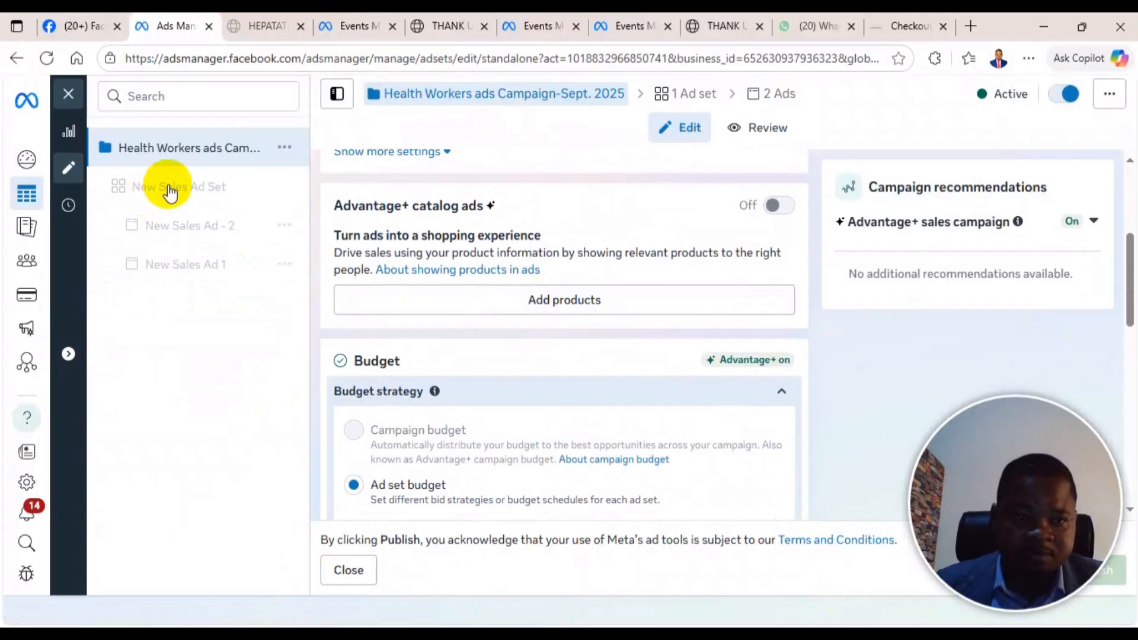
scroll(572, 351, down, 3)
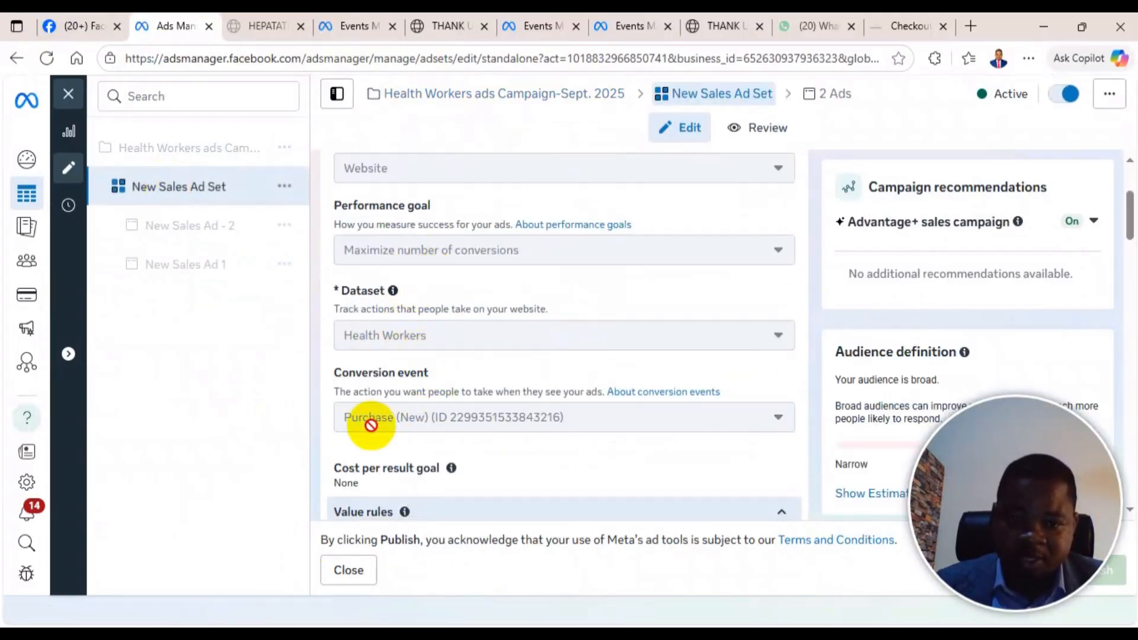
click(320, 22)
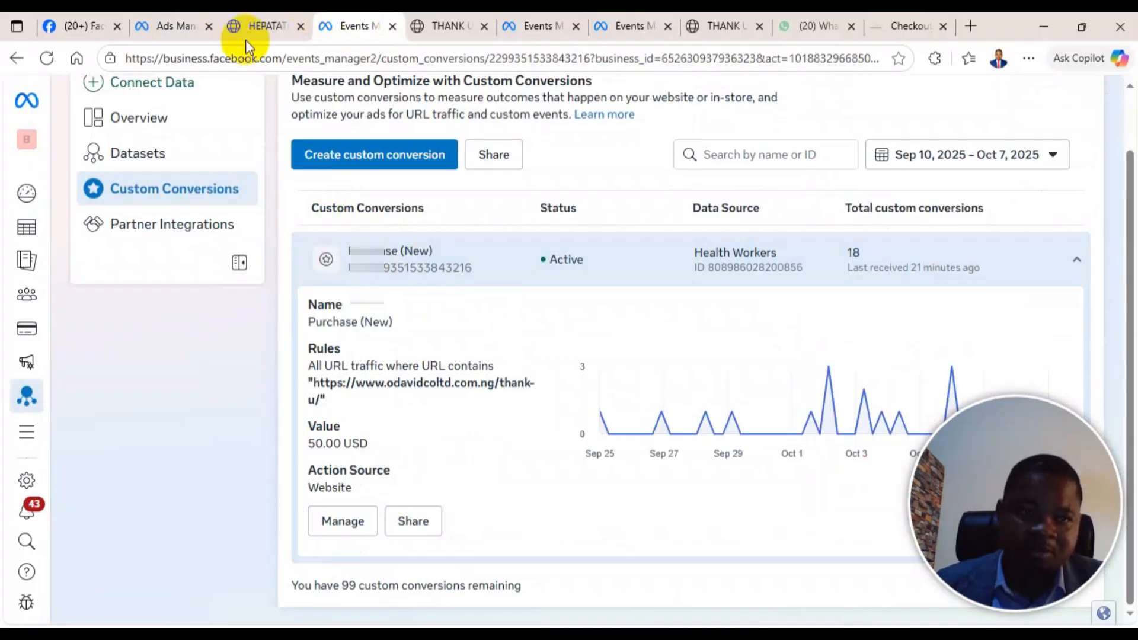
click(172, 26)
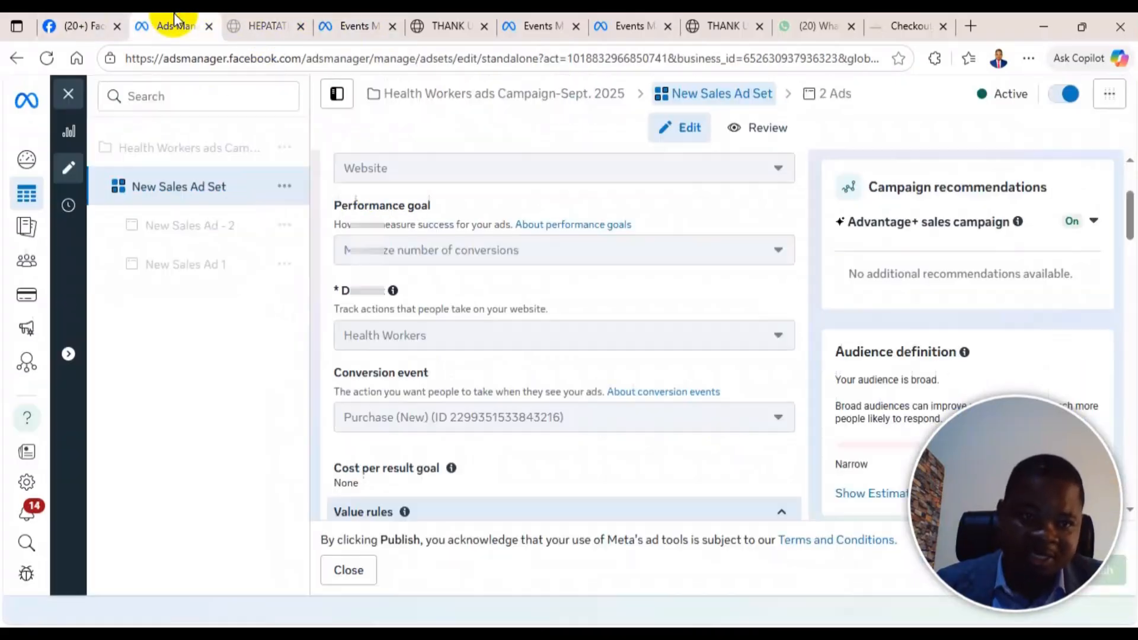
- Close the ad set editor and set the ad set report's date range to Maximum to examine its purchase results
click(60, 91)
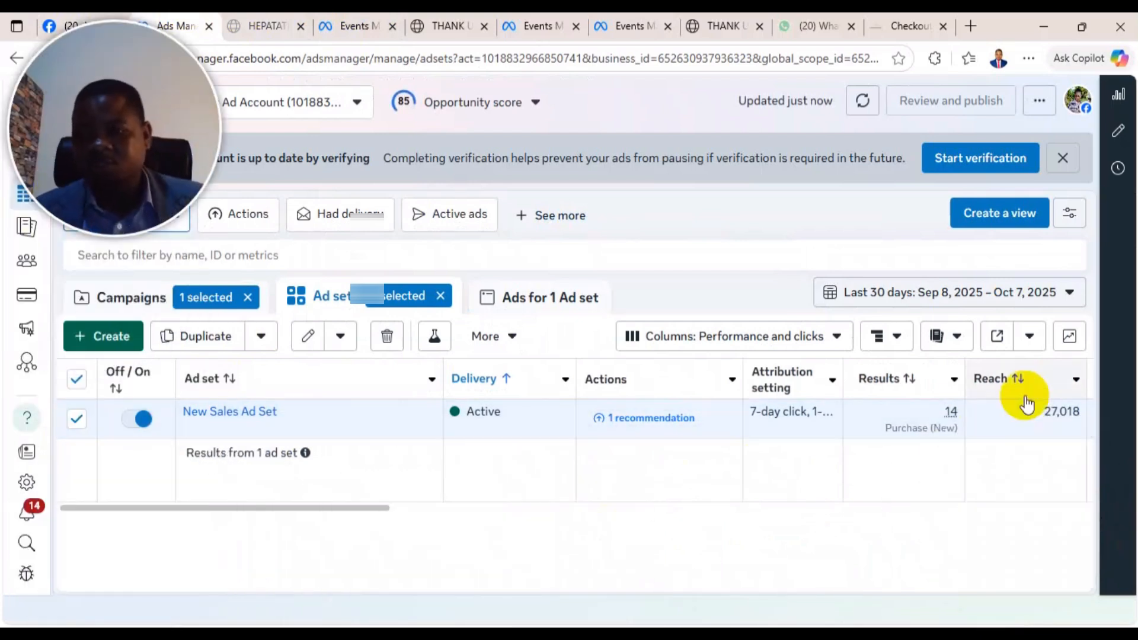
mouse_move(1010, 372)
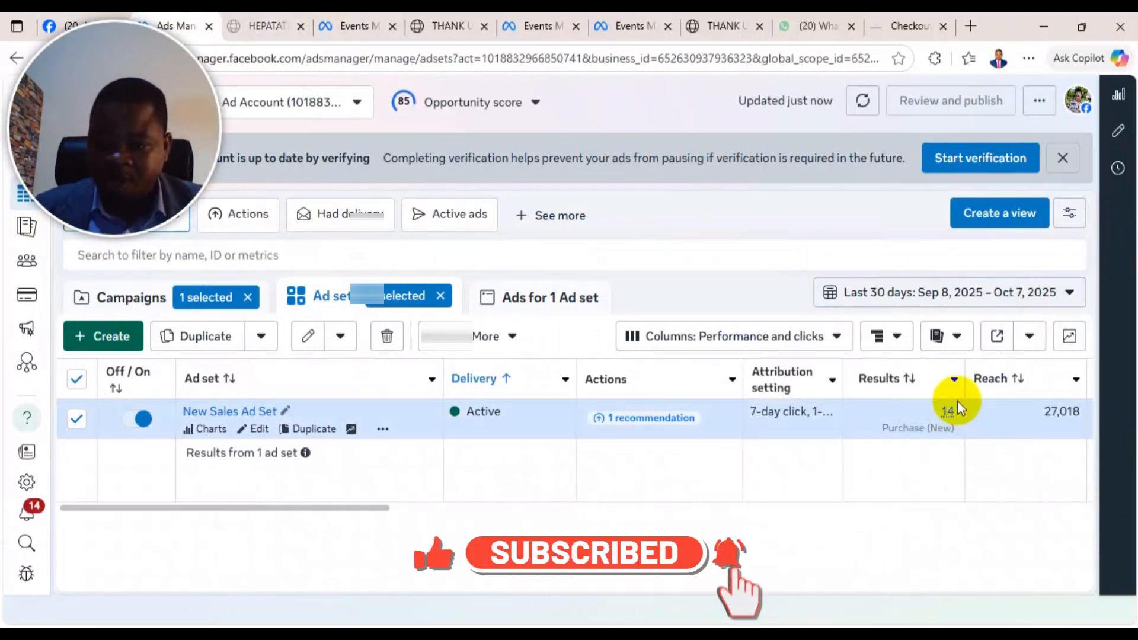
click(1041, 293)
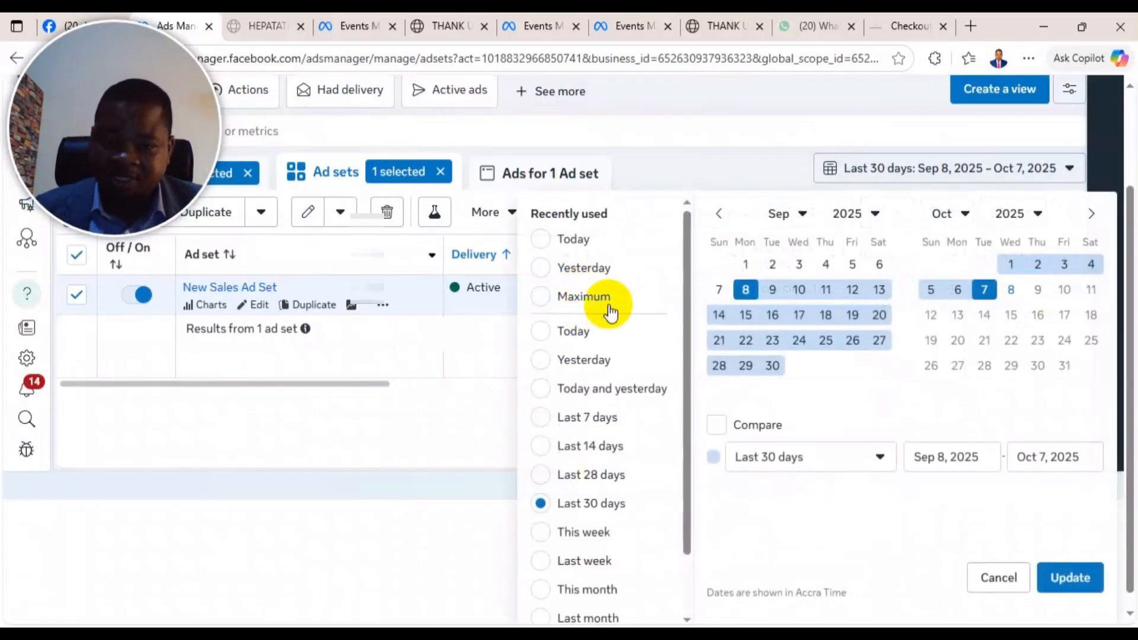
click(609, 302)
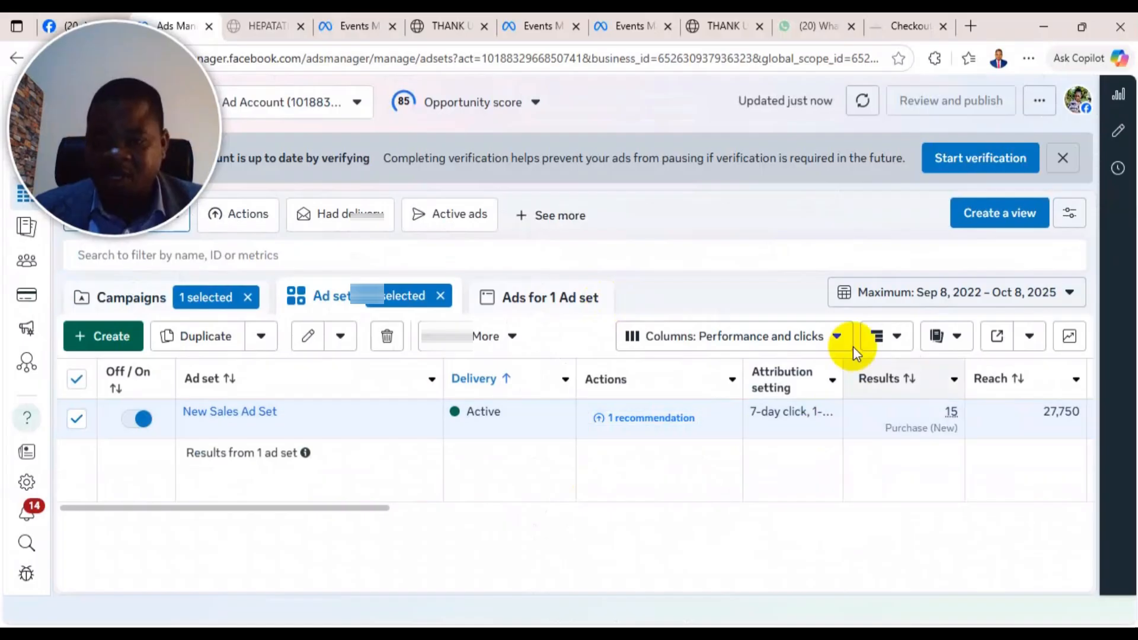
drag(122, 166, 704, 456)
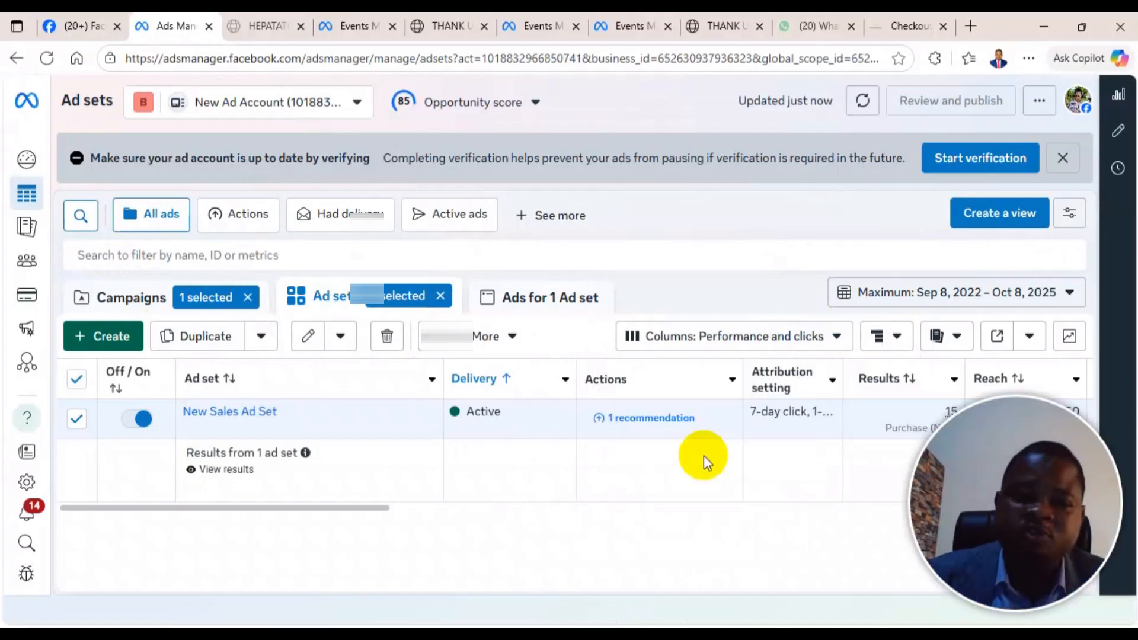